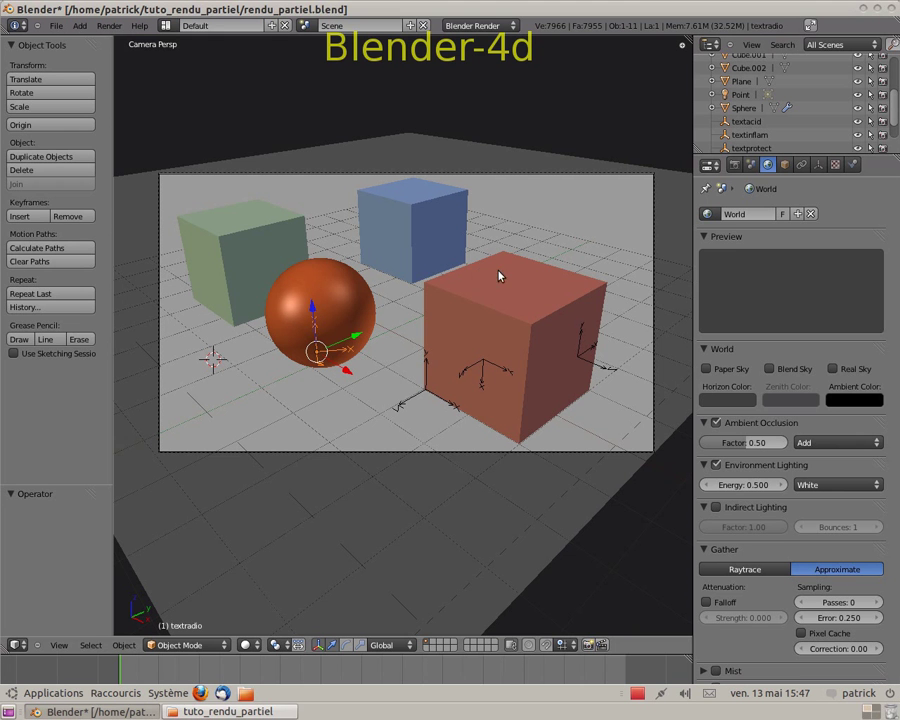
Select the large red cube and examine its material and the image, mapping and influence settings of its acide texture
right_click(503, 330)
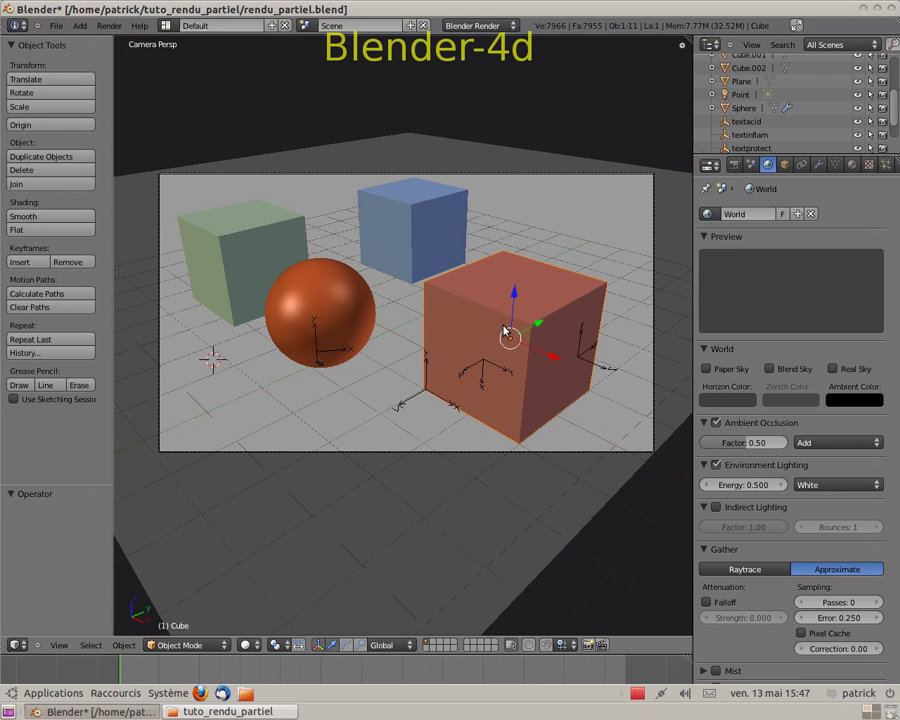
click(851, 164)
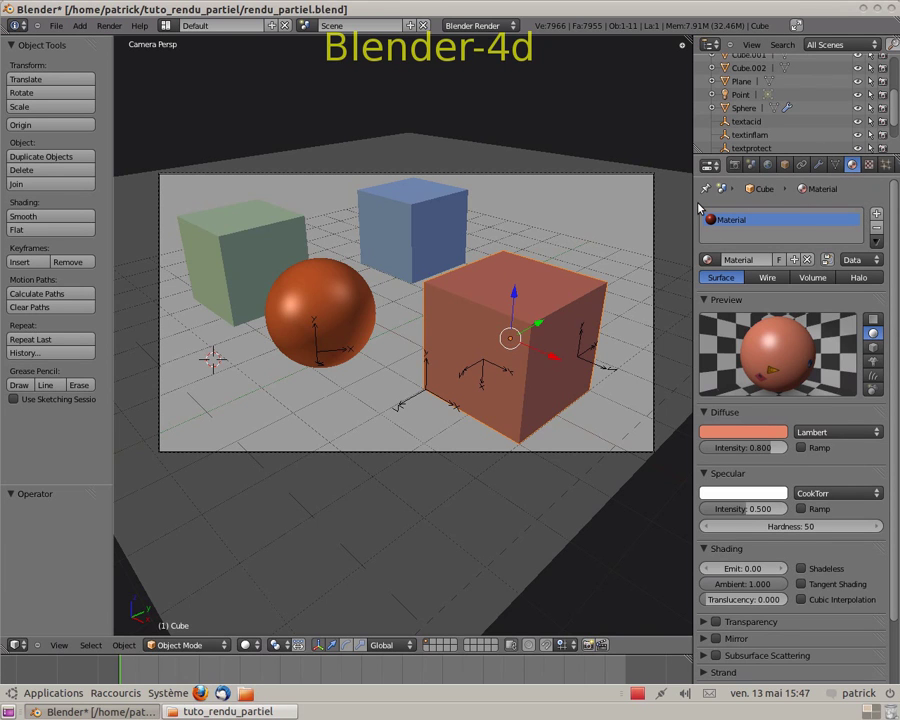
drag(694, 213, 657, 214)
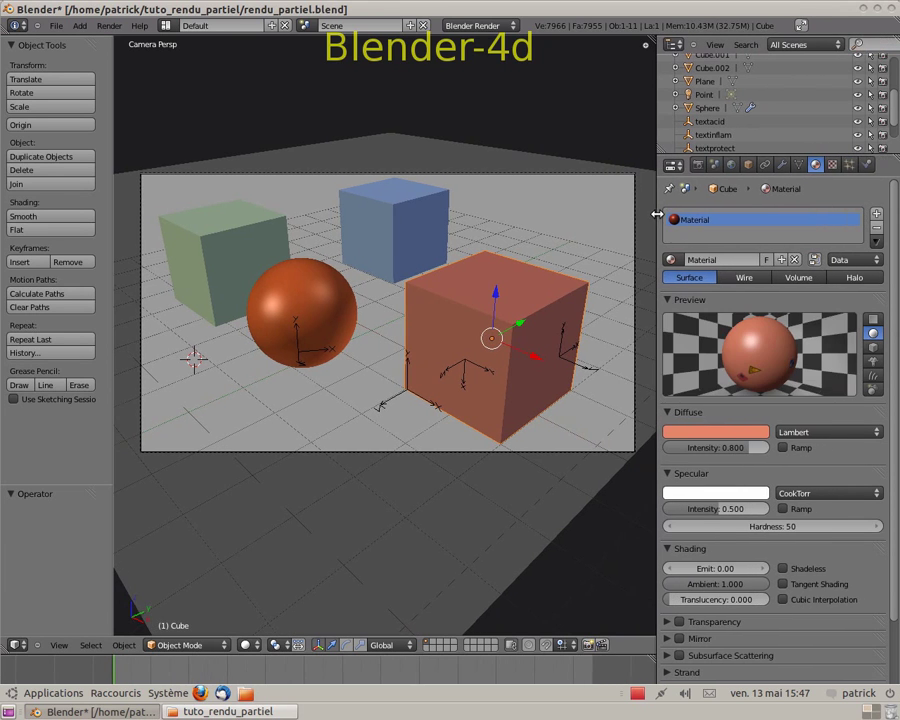
click(833, 165)
scroll(838, 281, up, 8)
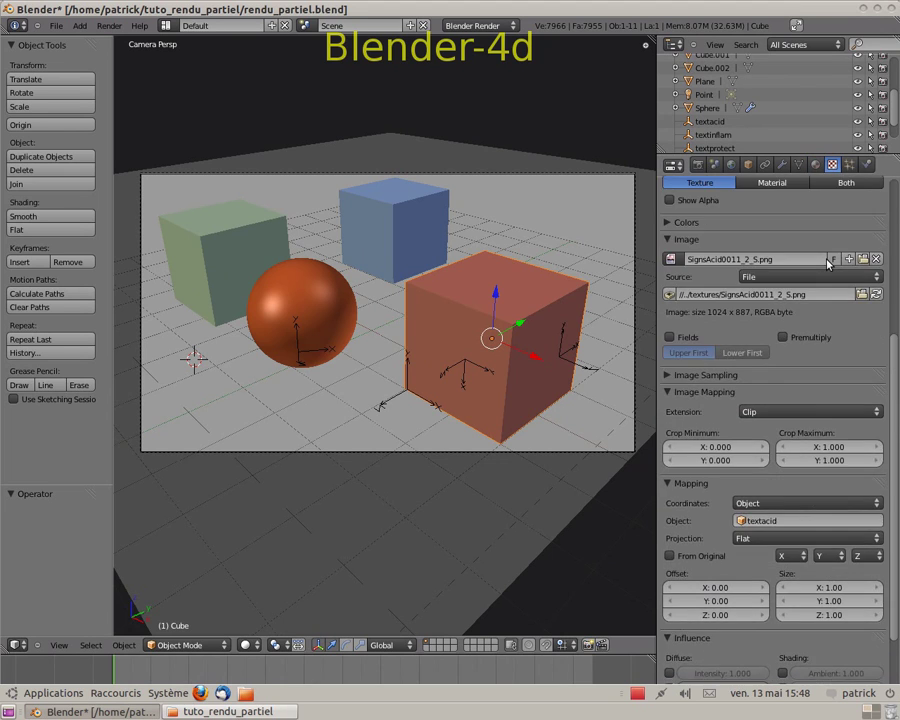
scroll(838, 281, up, 3)
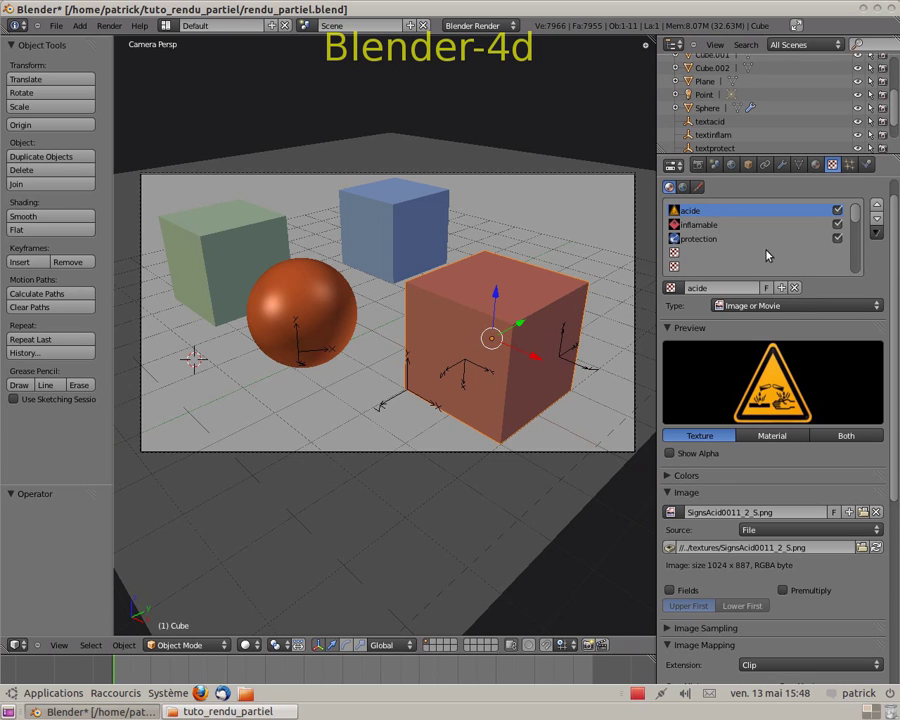
scroll(822, 279, down, 6)
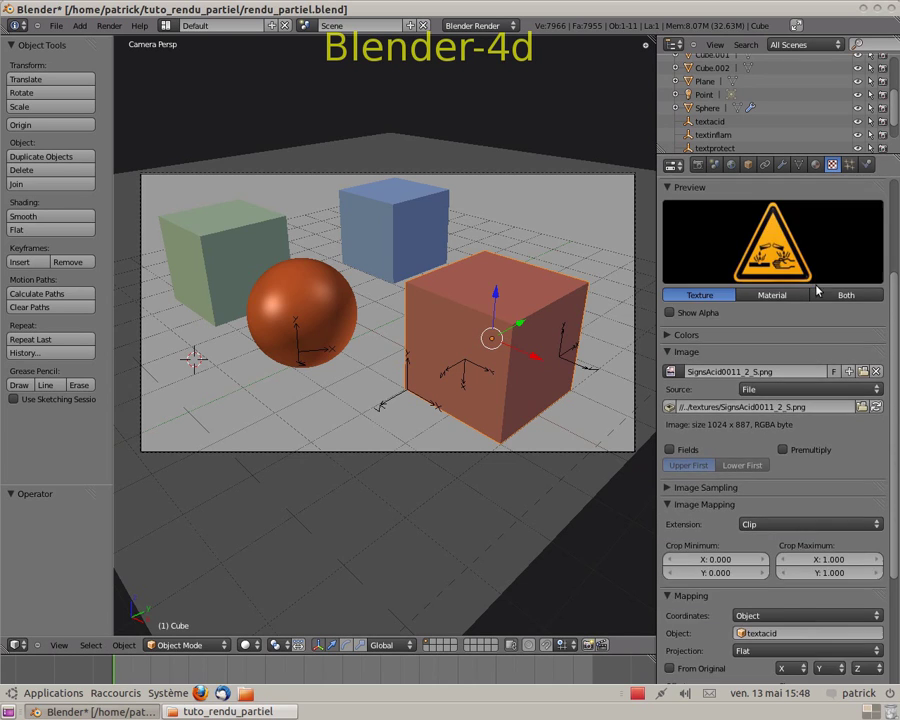
scroll(812, 270, down, 4)
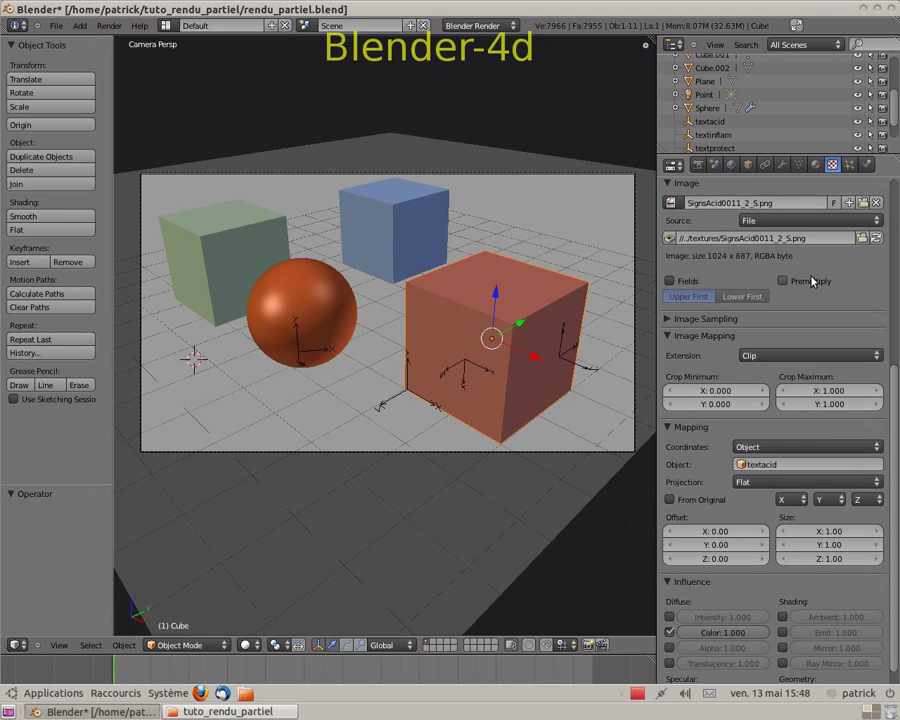
scroll(822, 319, down, 3)
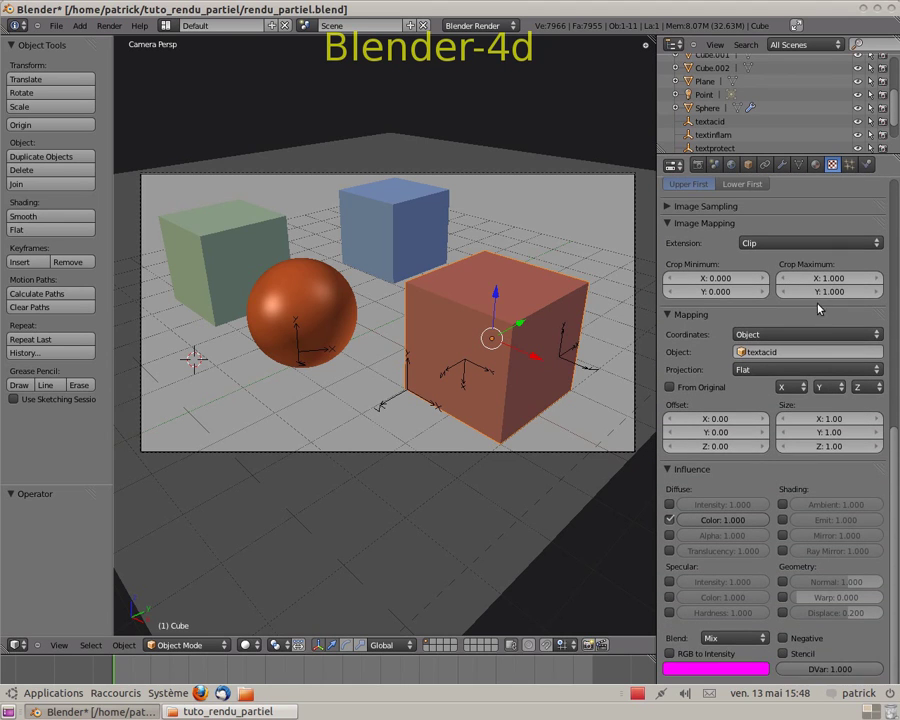
Review the acide texture's extension, coordinates and object choices, keeping Clip, Object and textacid
click(872, 244)
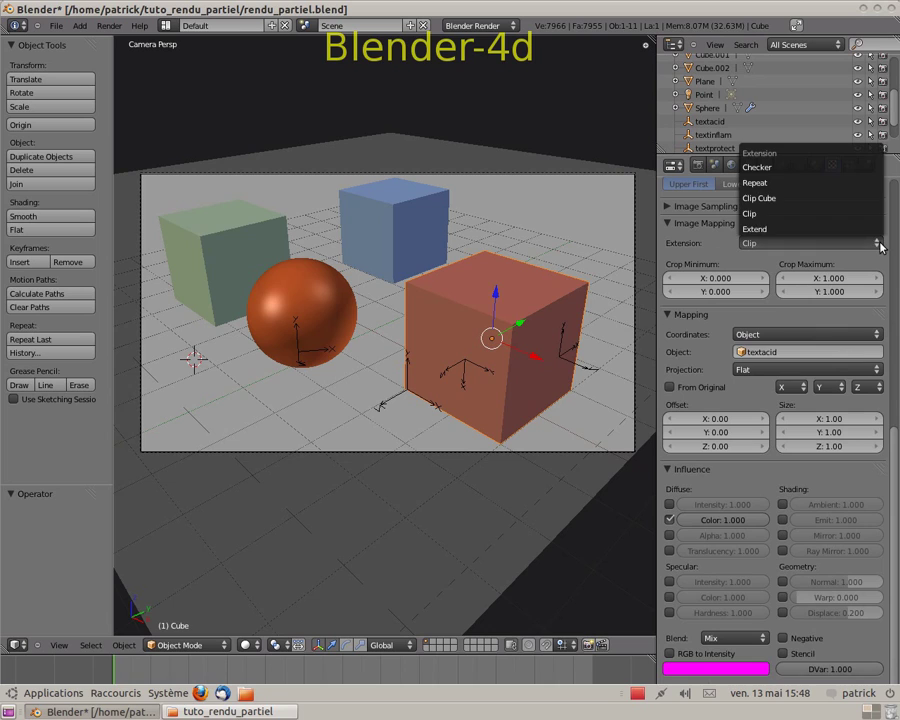
click(801, 214)
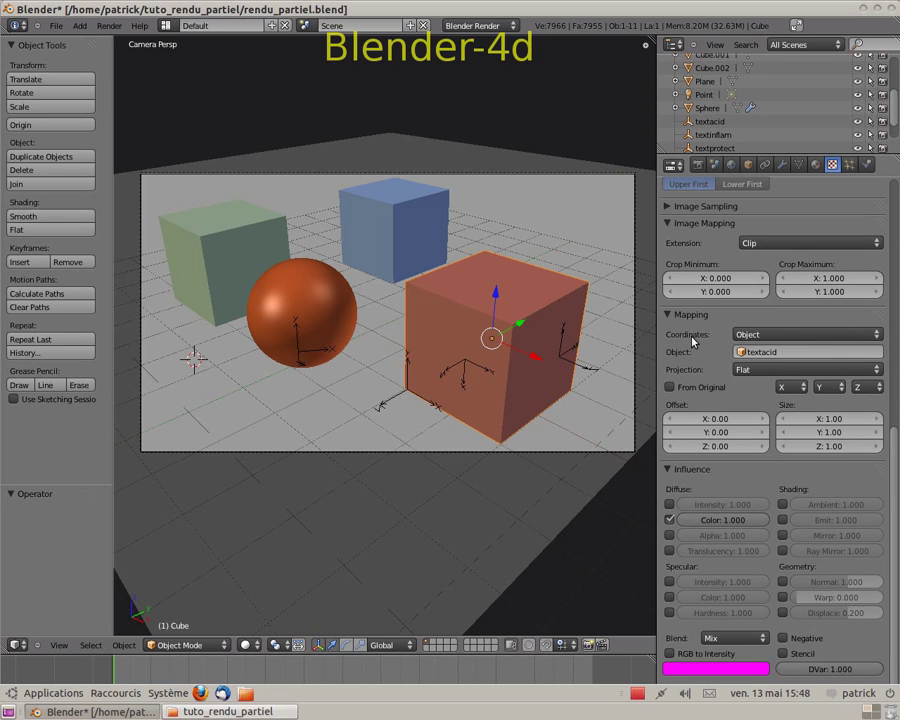
click(874, 336)
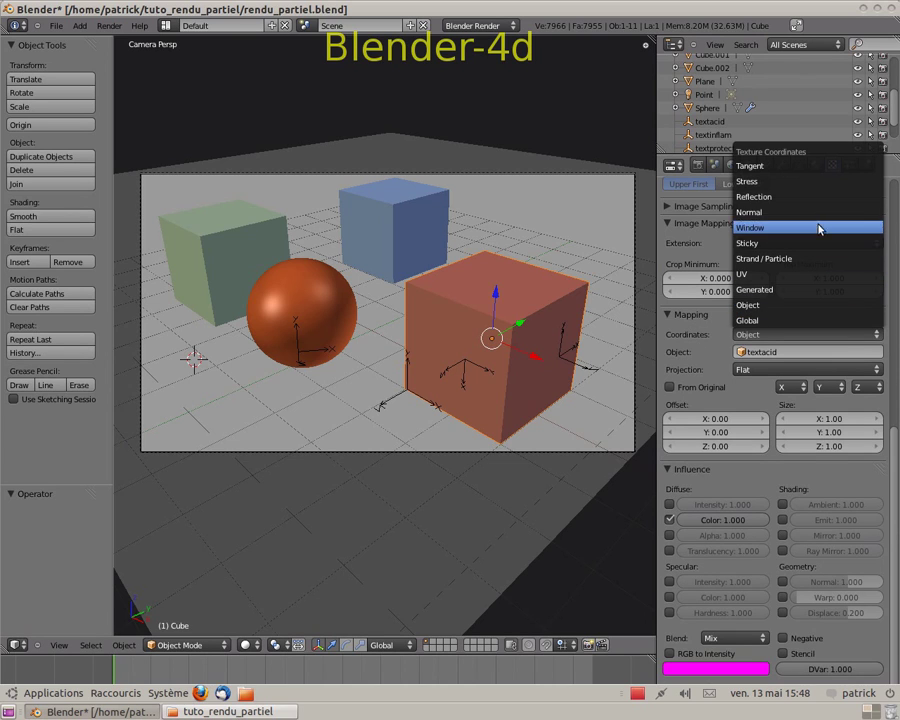
click(777, 306)
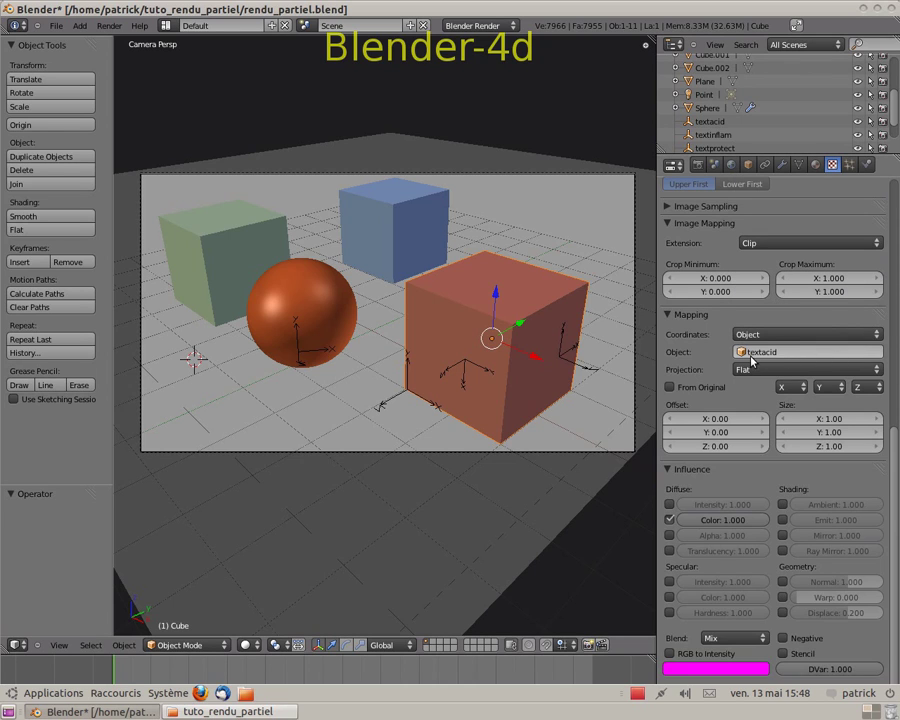
click(783, 353)
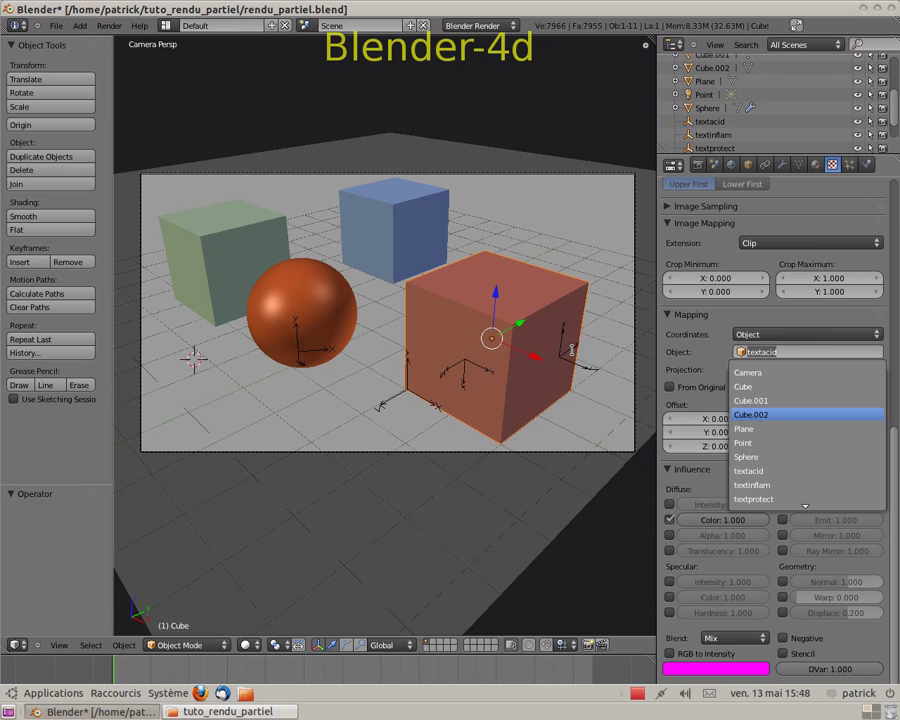
click(530, 362)
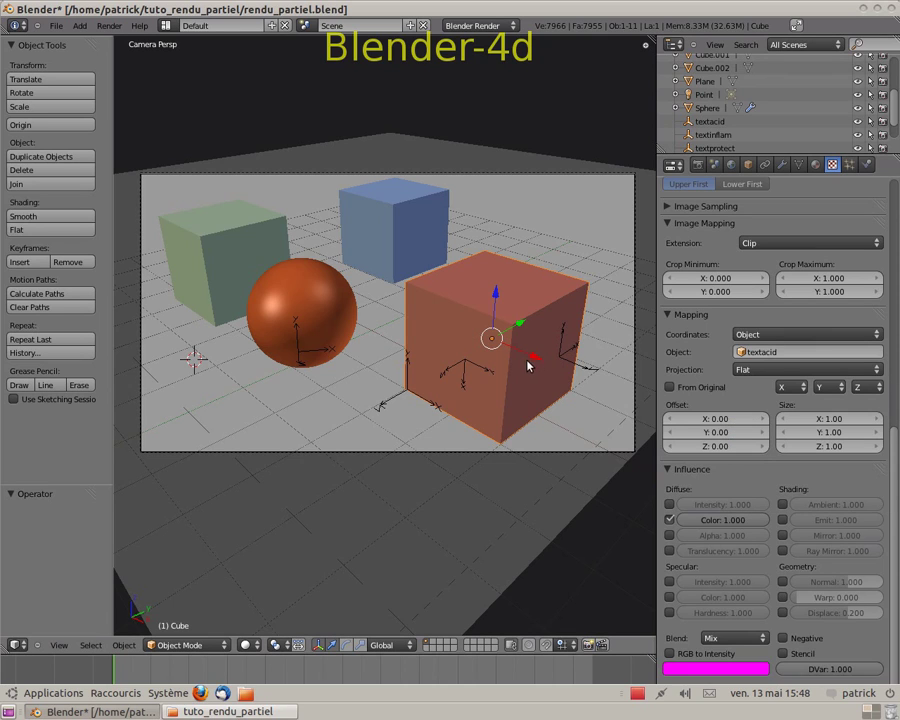
Select the textacid empty on the red cube's front face and render the full camera view
right_click(465, 368)
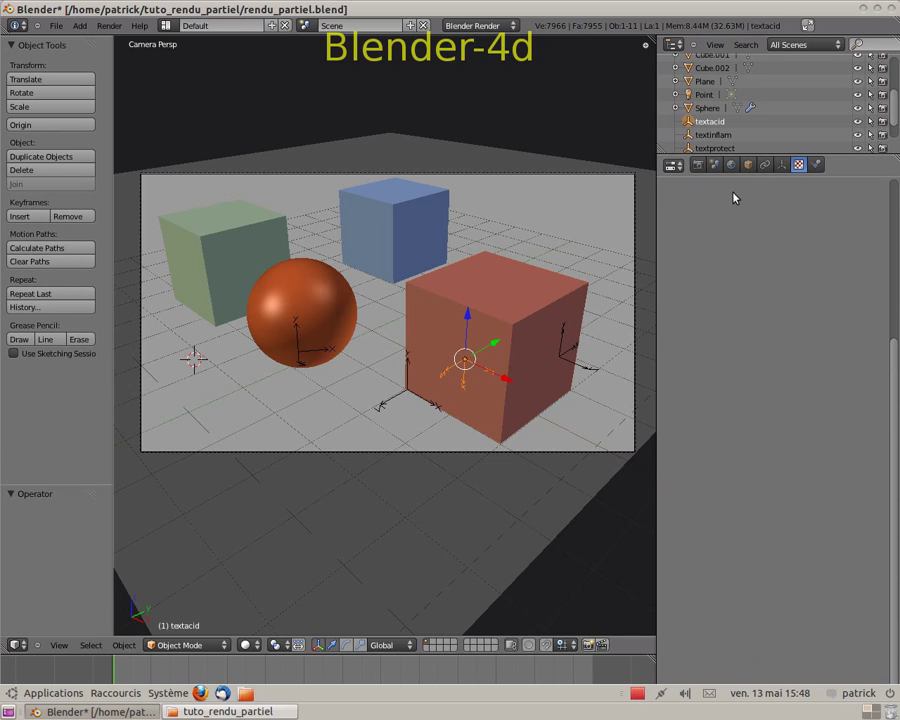
scroll(796, 228, up, 2)
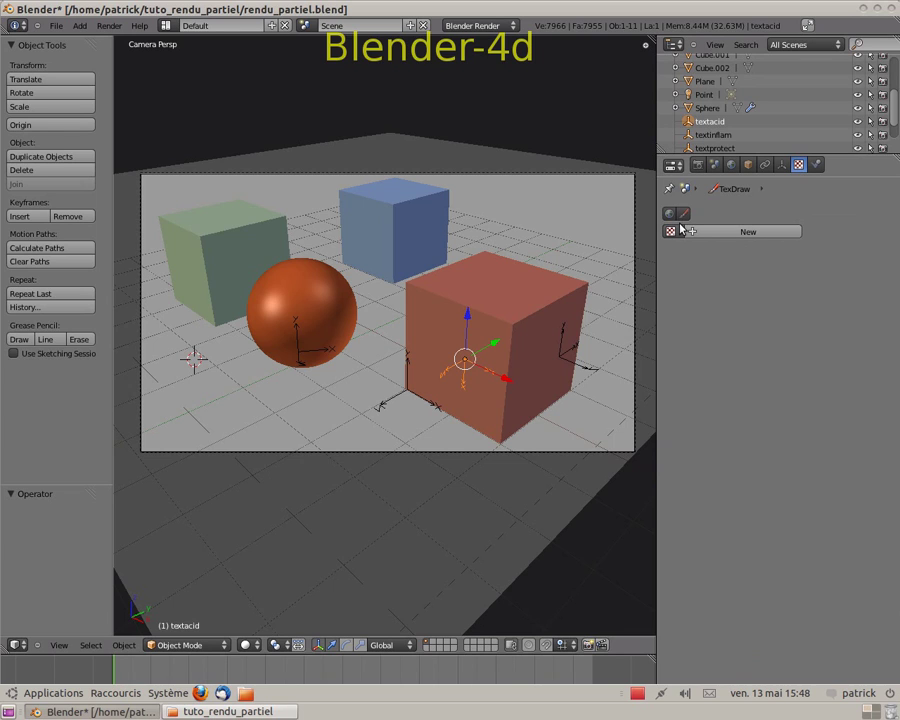
click(783, 168)
click(798, 165)
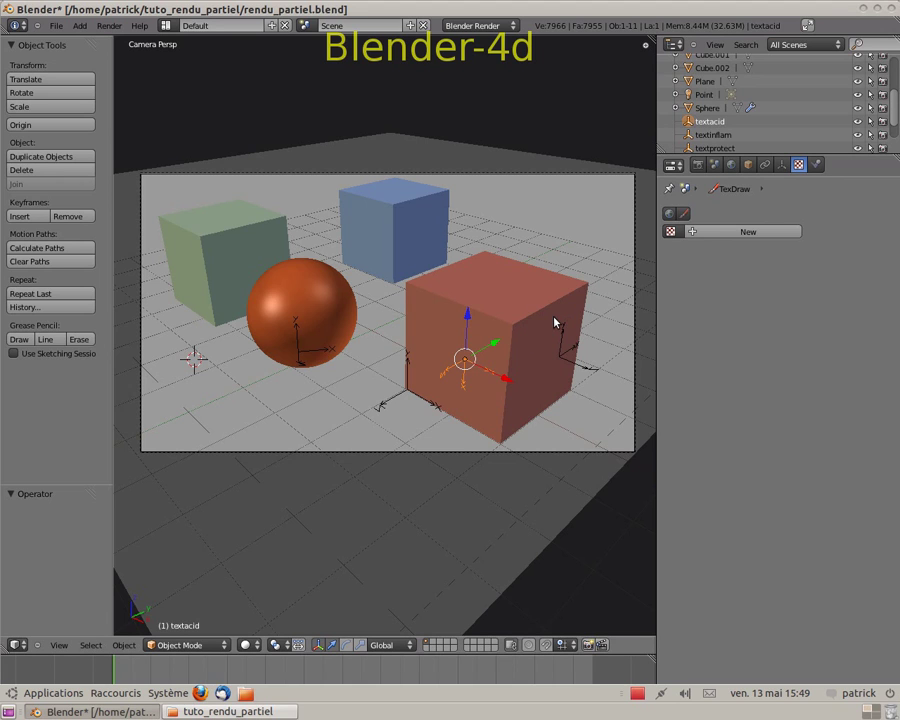
key(F12)
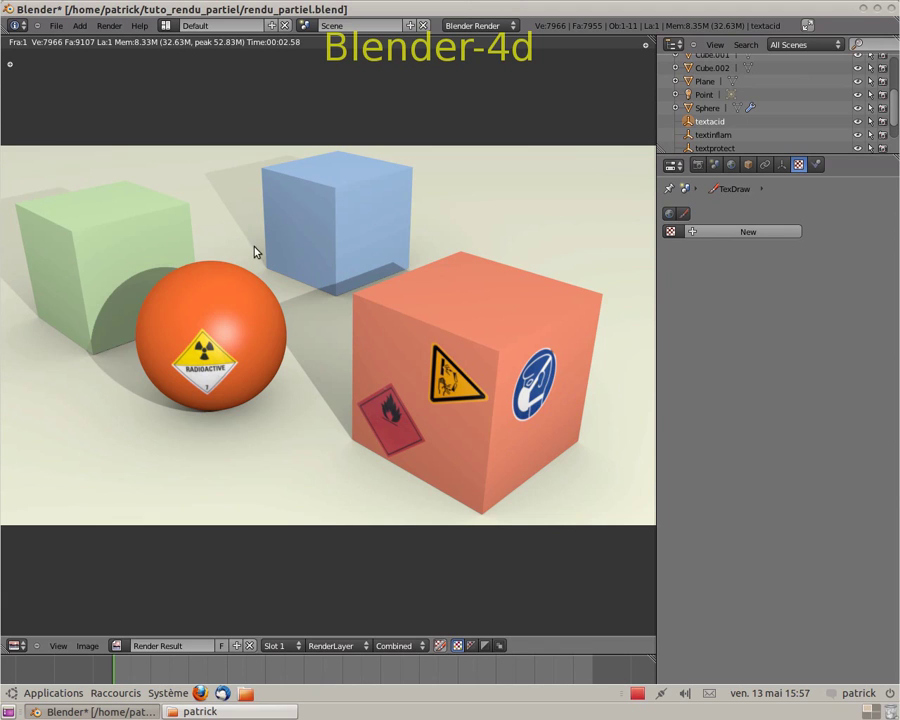
key(Escape)
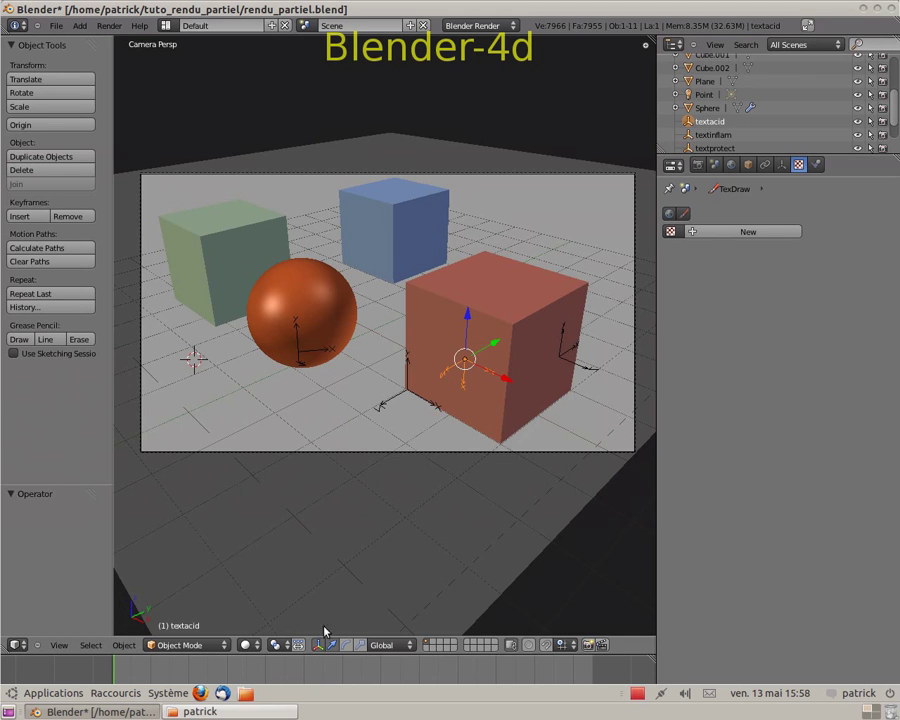
Define a render border over the middle of the red cube's front face and render only that region
click(59, 645)
click(60, 645)
click(60, 645)
key(shift+b)
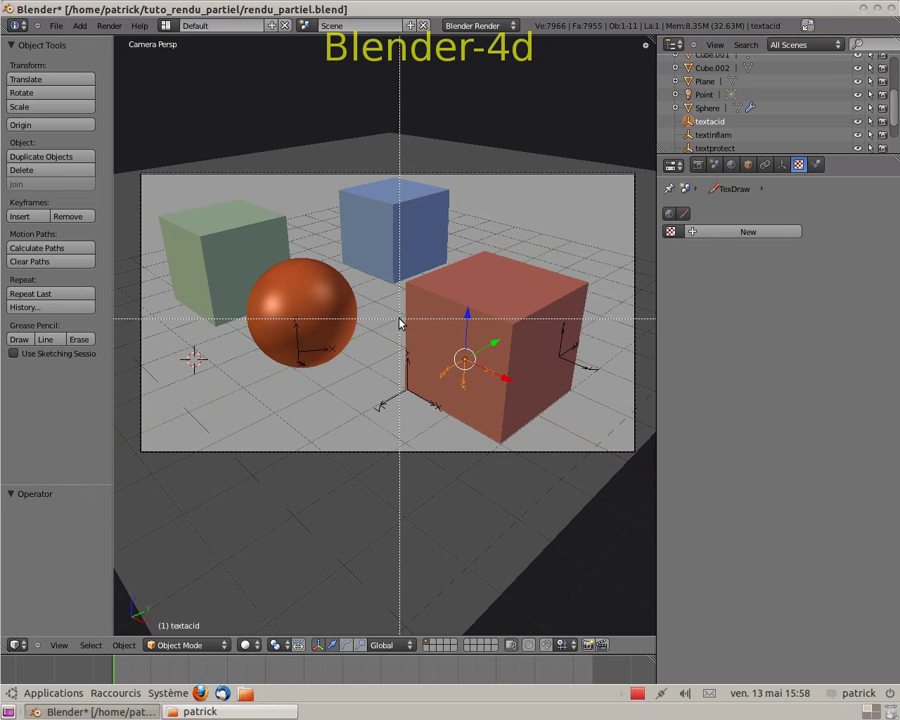
drag(402, 322, 527, 423)
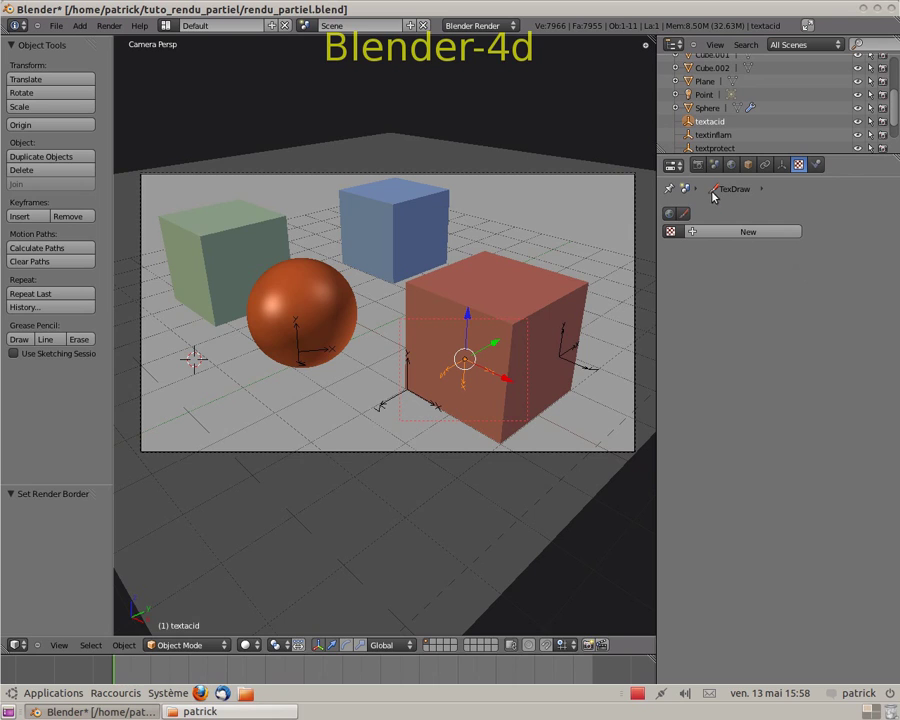
key(F12)
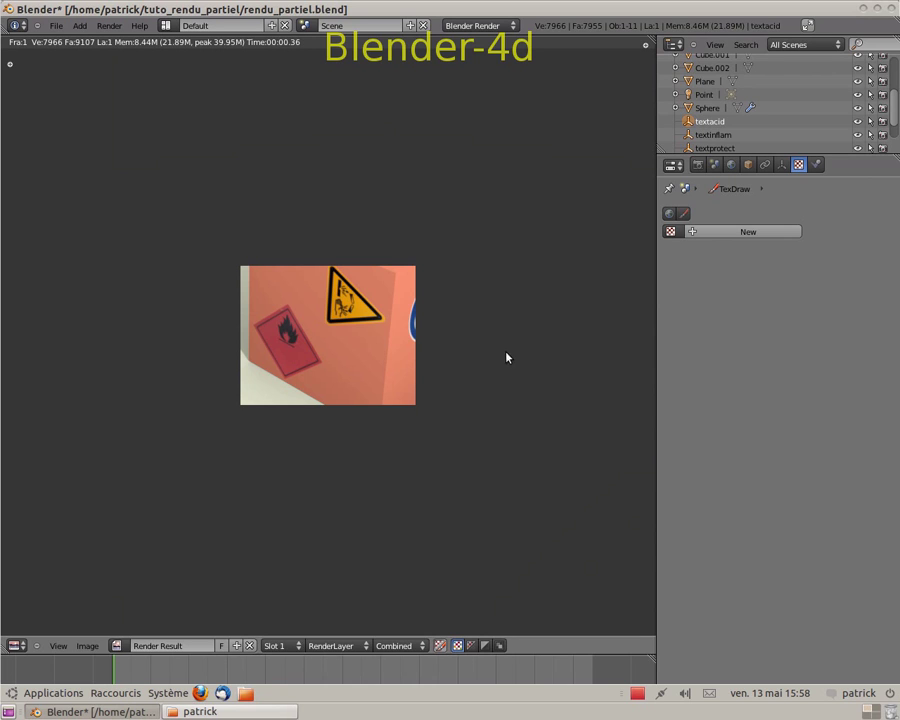
key(Escape)
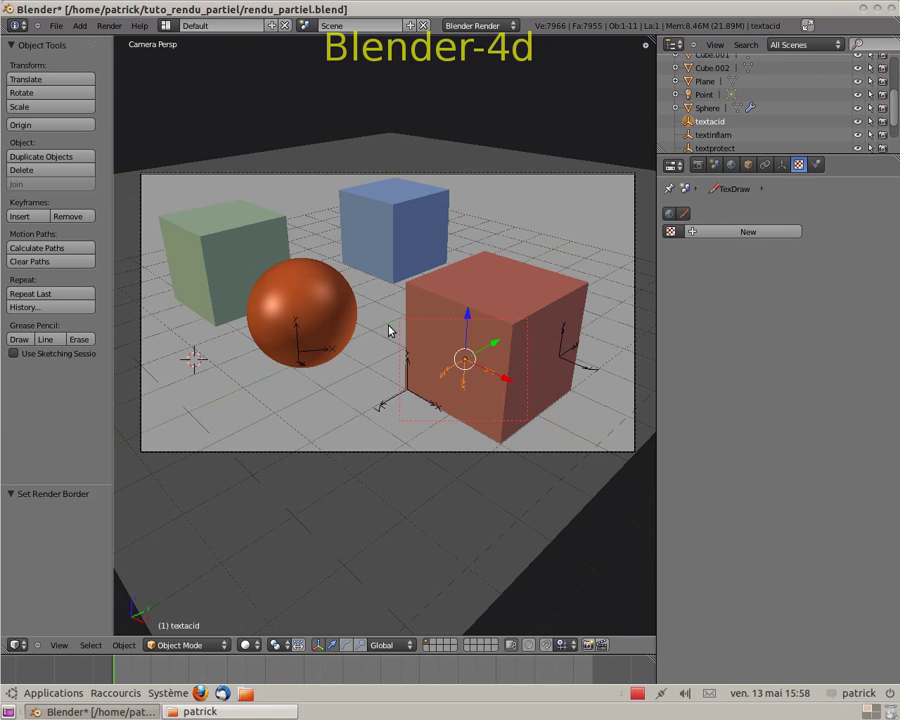
Redefine the render border around the lower part of the red cube and render that region
key(shift+b)
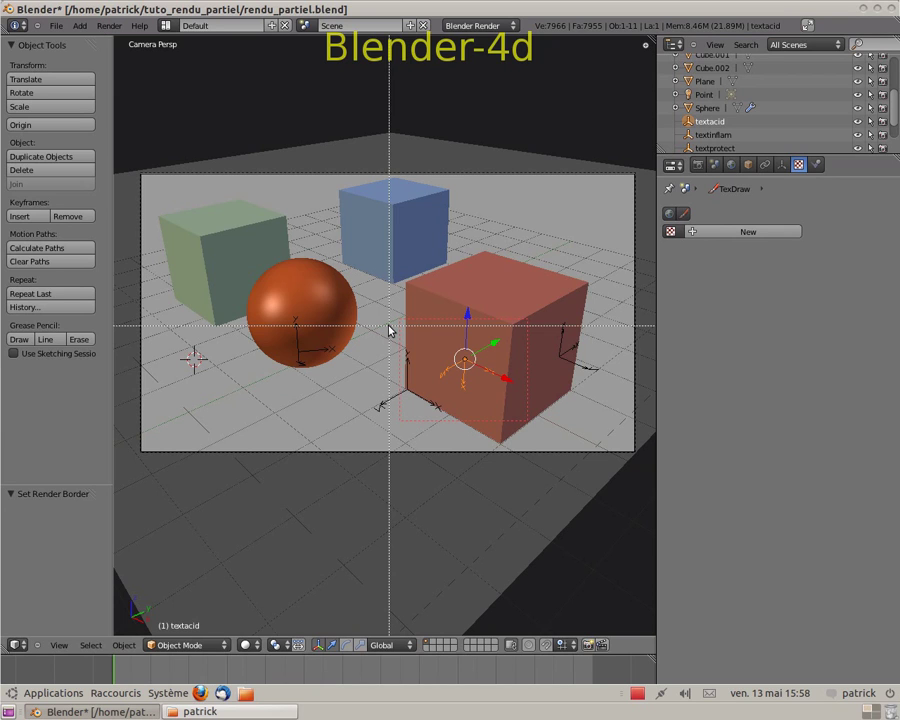
key(Escape)
key(ctrl+b)
drag(374, 363, 535, 447)
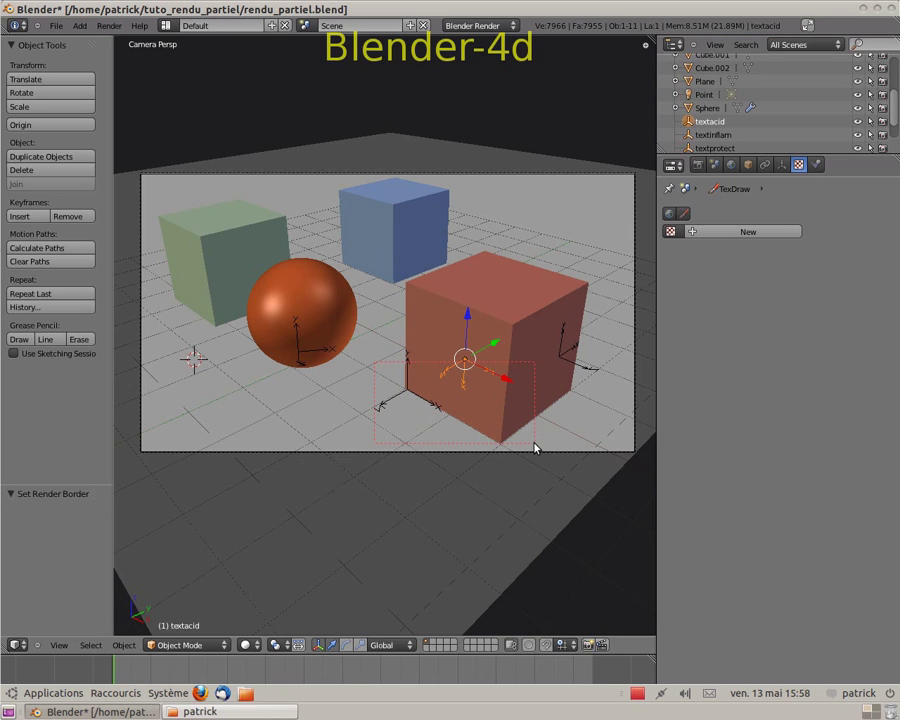
key(F12)
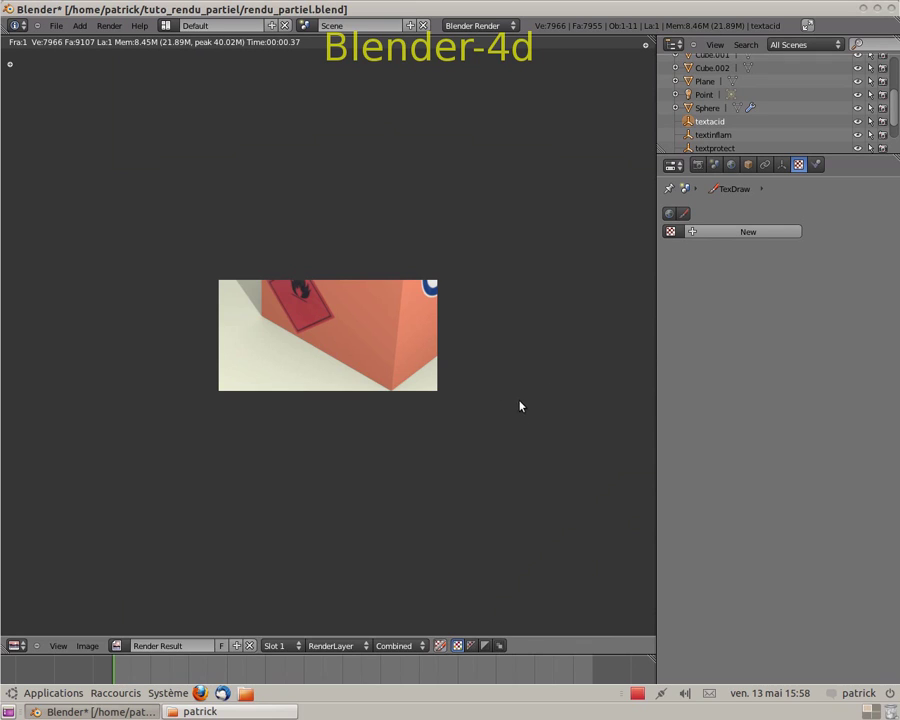
key(Escape)
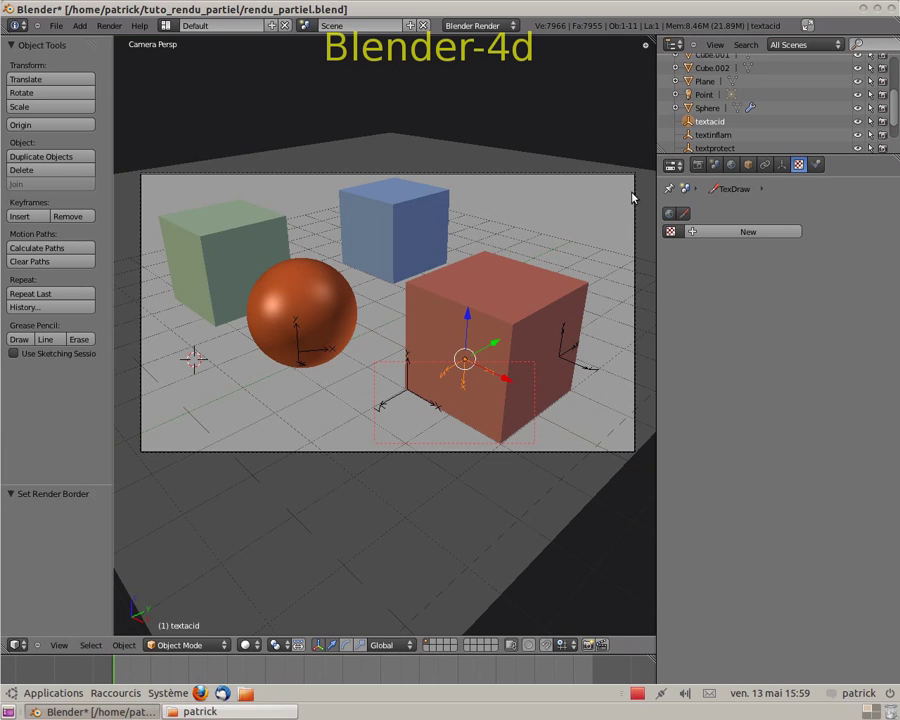
Disable the Border option in the render dimensions and render the whole frame
click(698, 166)
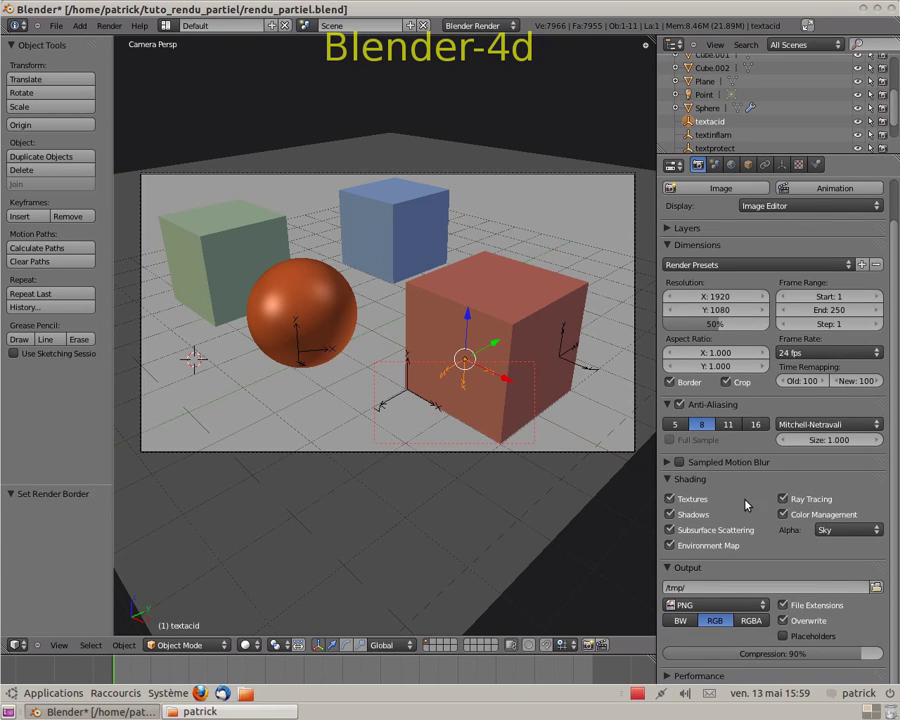
scroll(704, 418, down, 2)
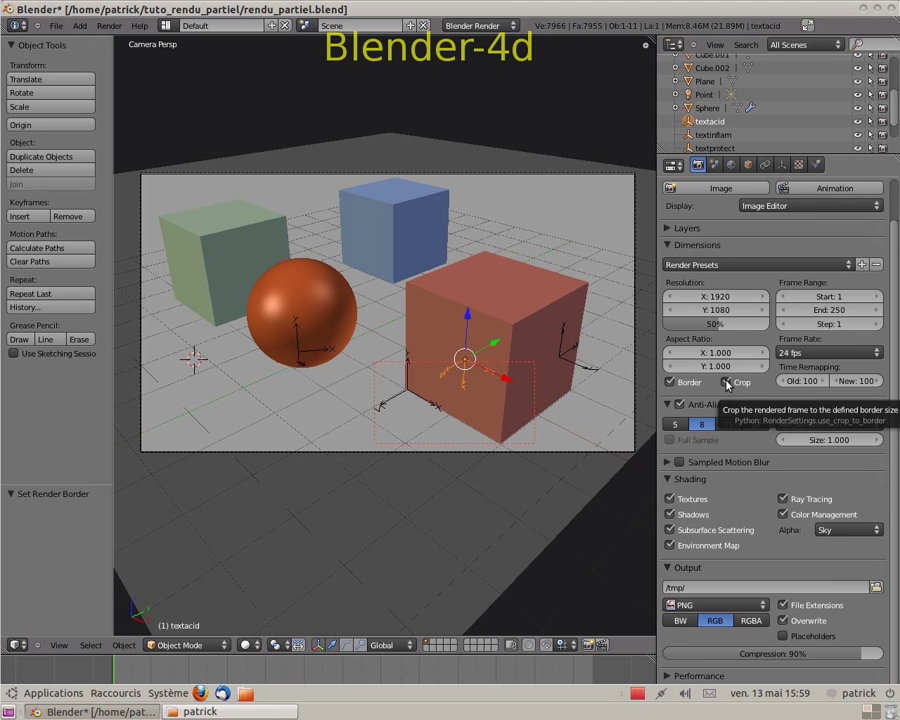
click(671, 384)
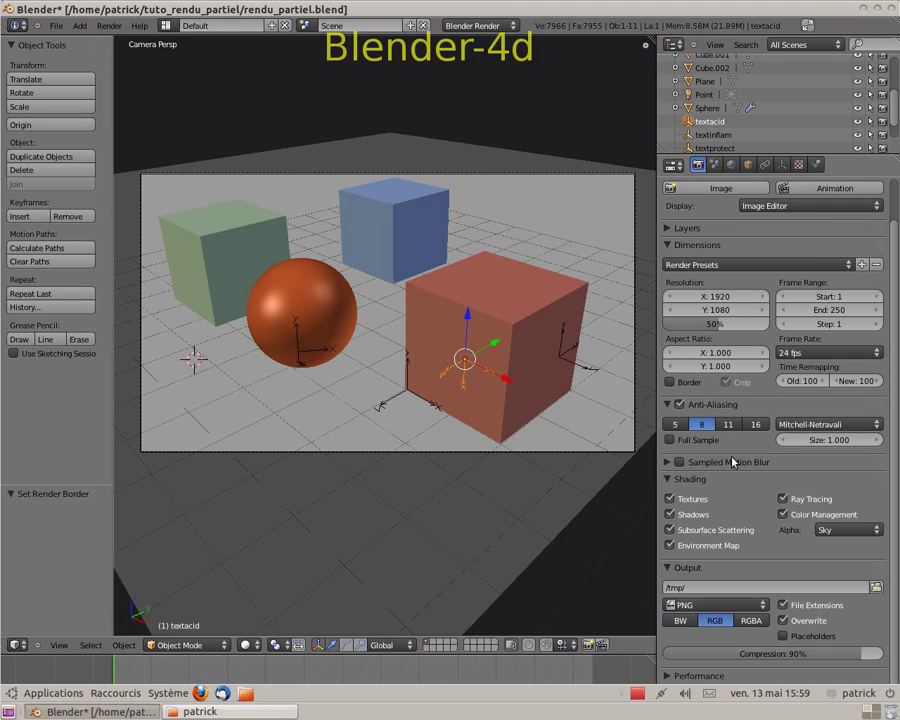
click(672, 383)
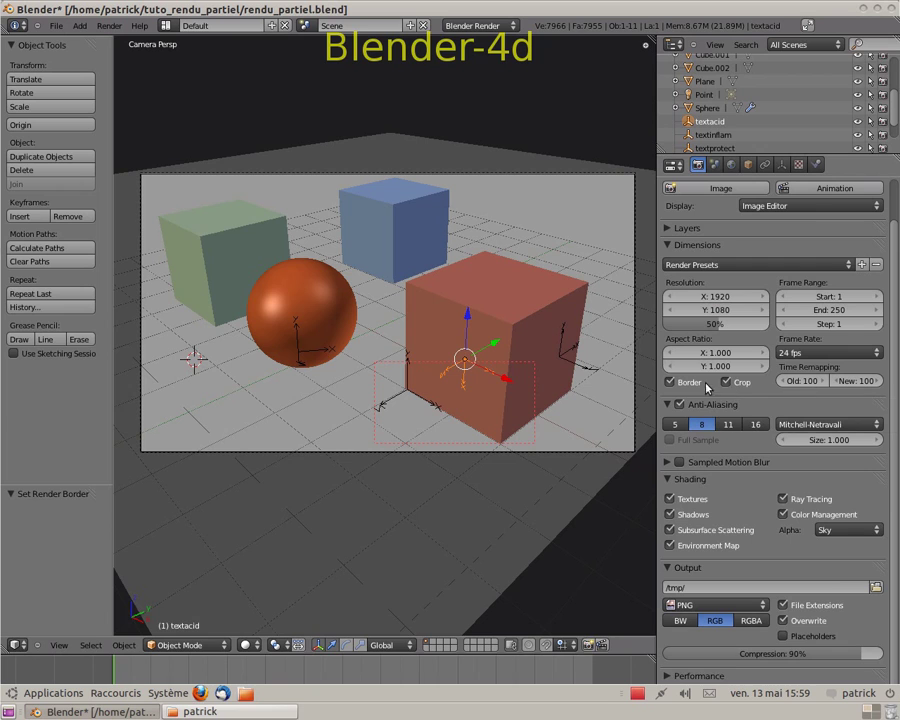
click(671, 383)
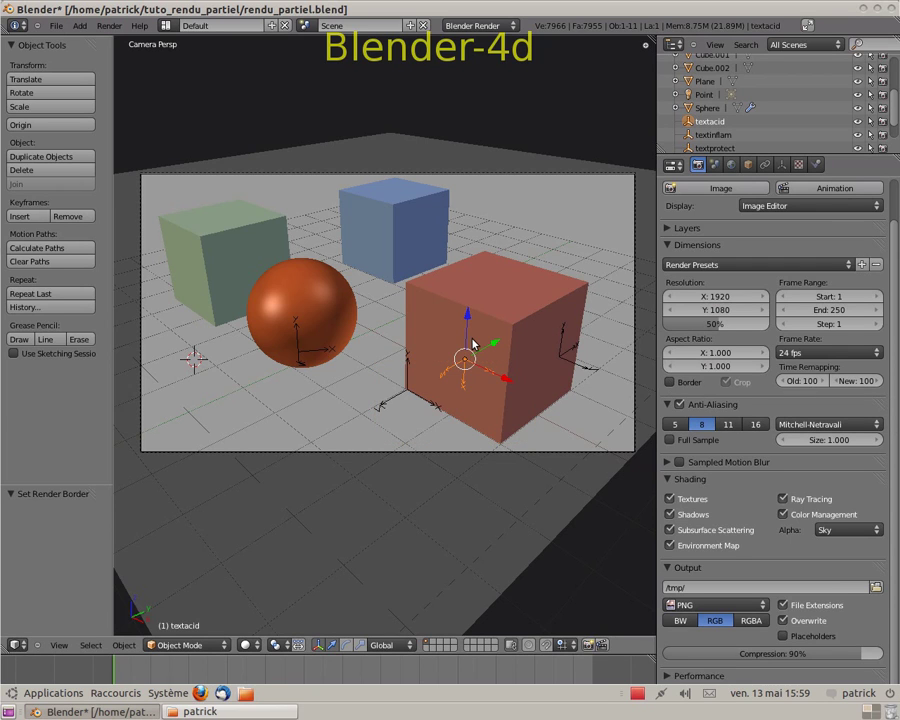
key(F12)
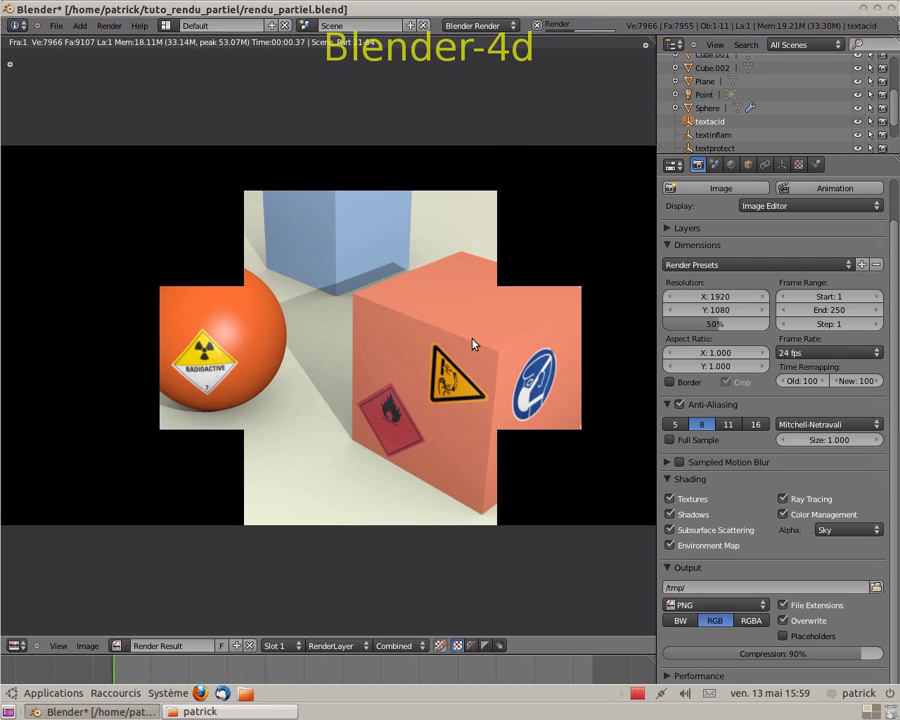
key(Escape)
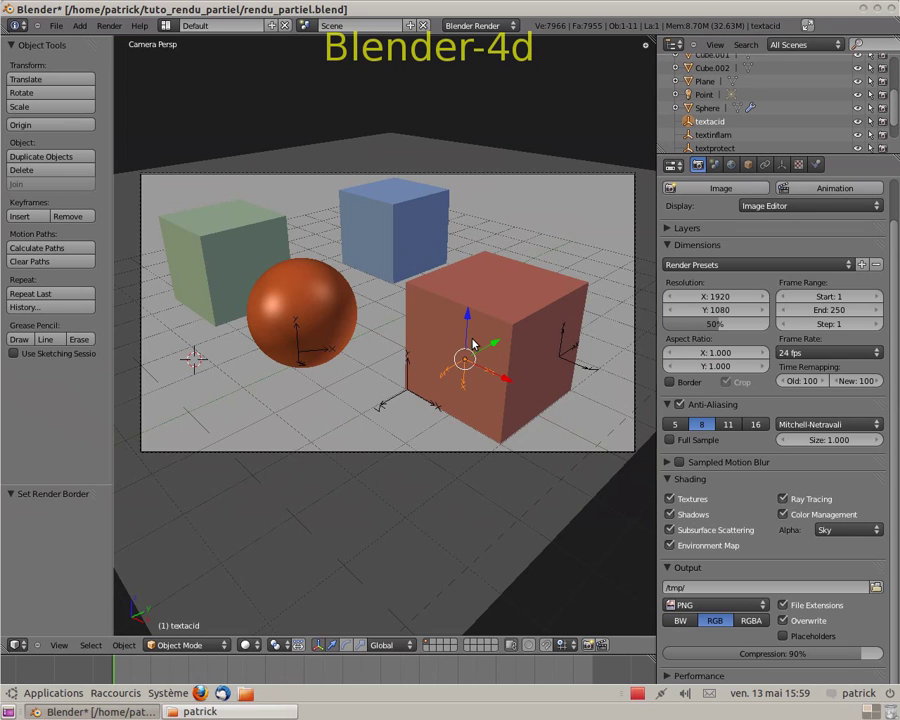
Enable the Border render option and turn off Crop
click(670, 382)
click(727, 382)
click(727, 382)
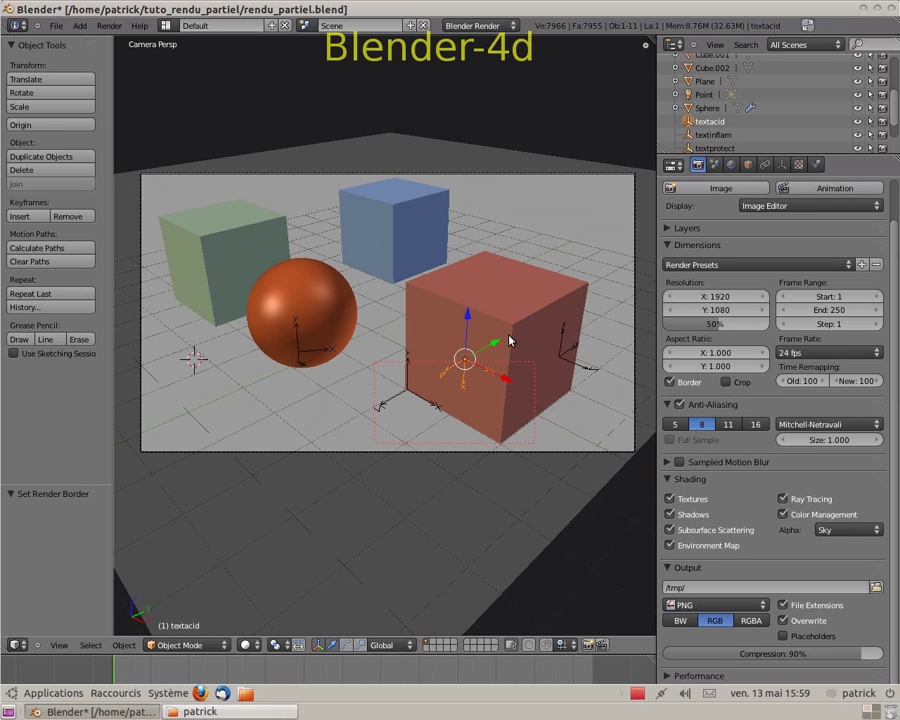
Render the bordered region of the red cube with Crop off, and render it again with Crop enabled
key(F12)
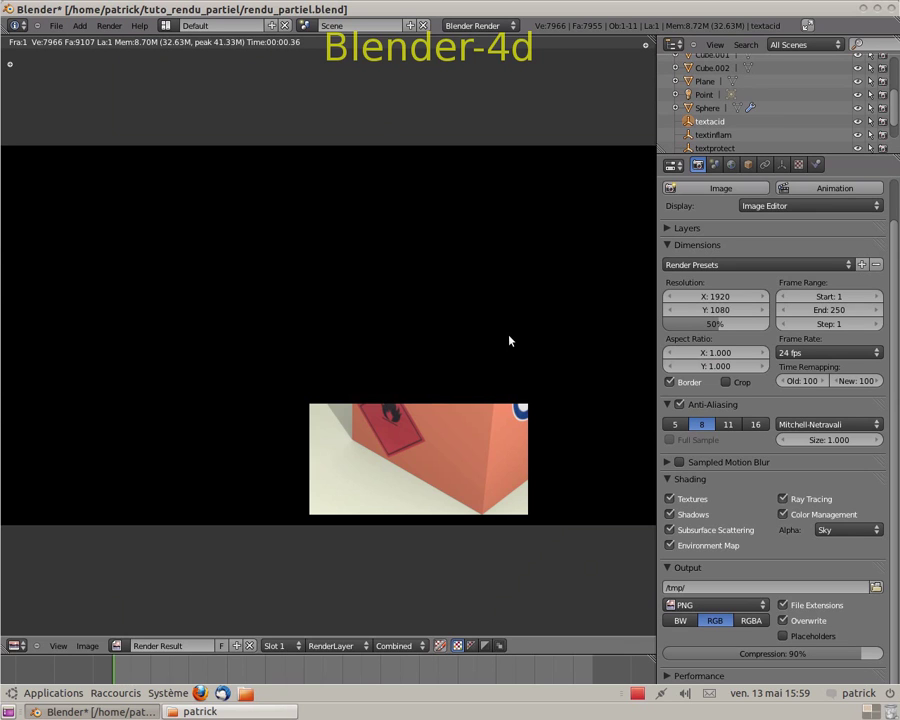
key(Escape)
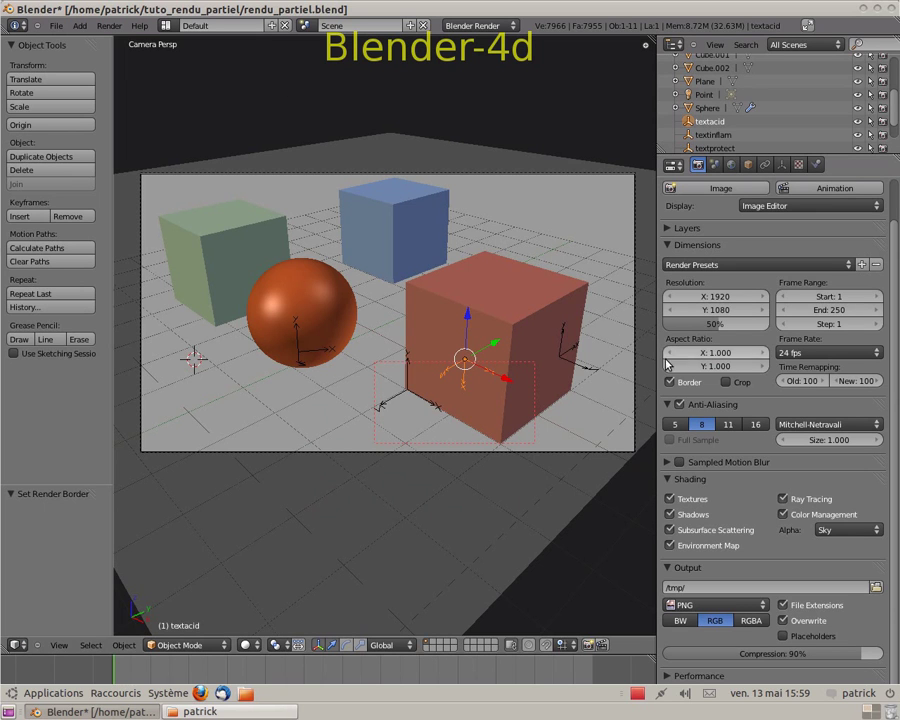
click(726, 382)
key(F12)
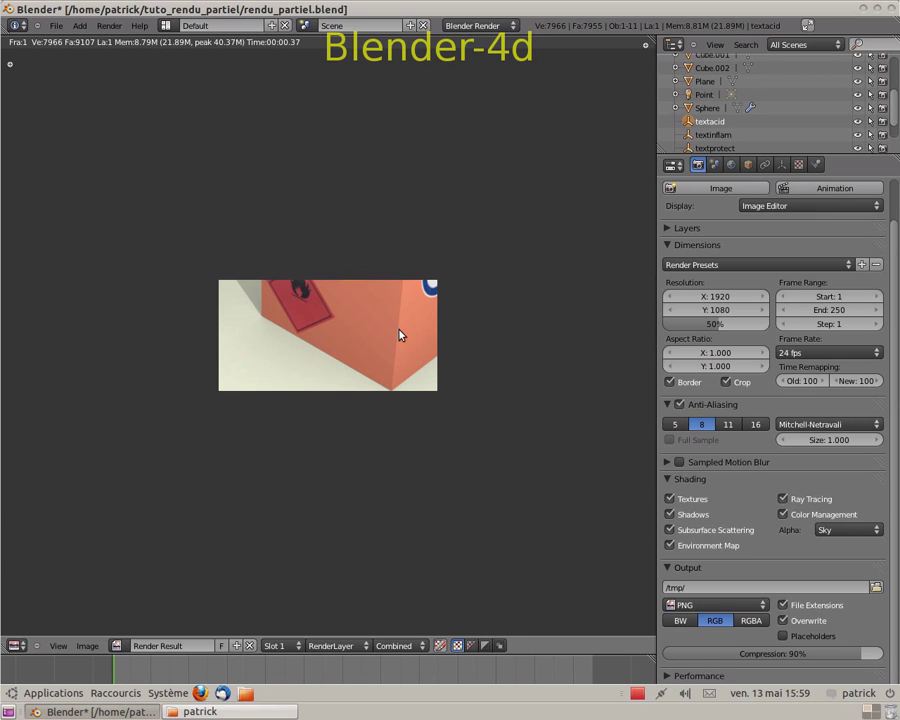
key(Escape)
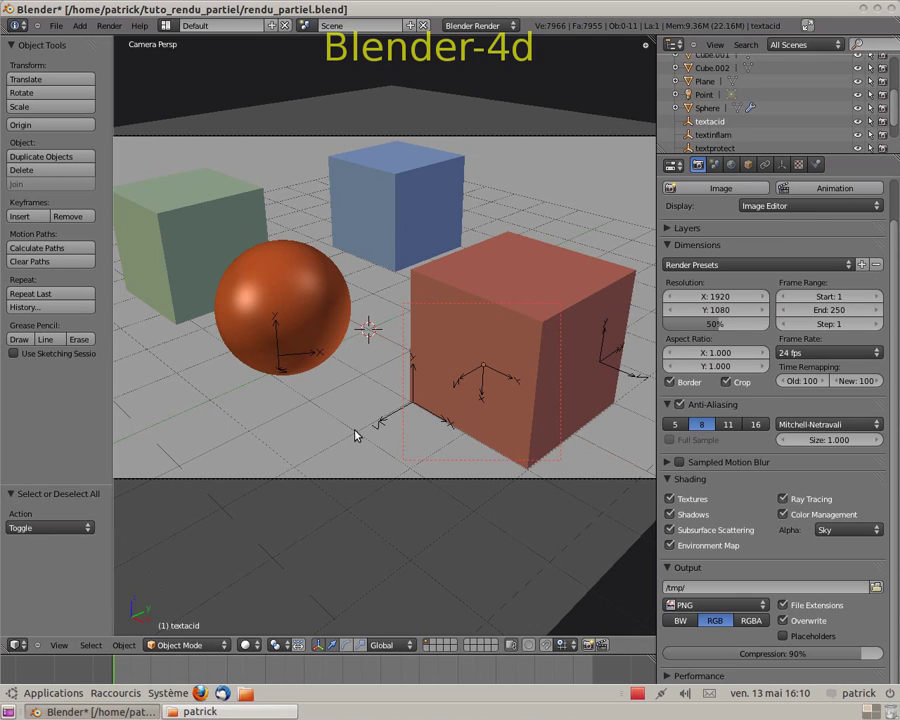
Redefine the render border around most of the red cube's front face and render that region
key(shift+b)
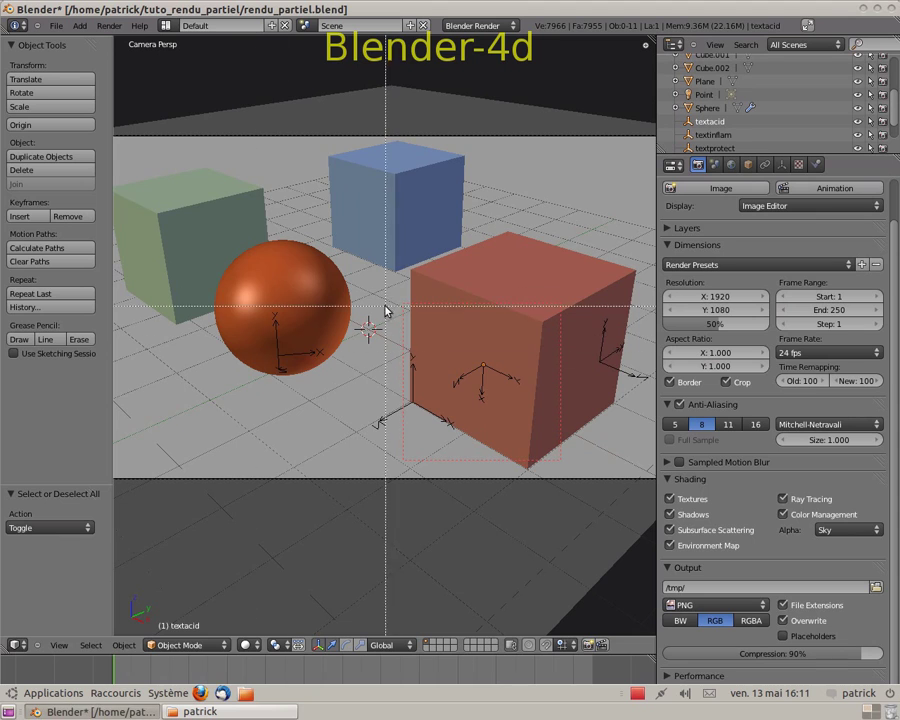
drag(395, 302, 561, 455)
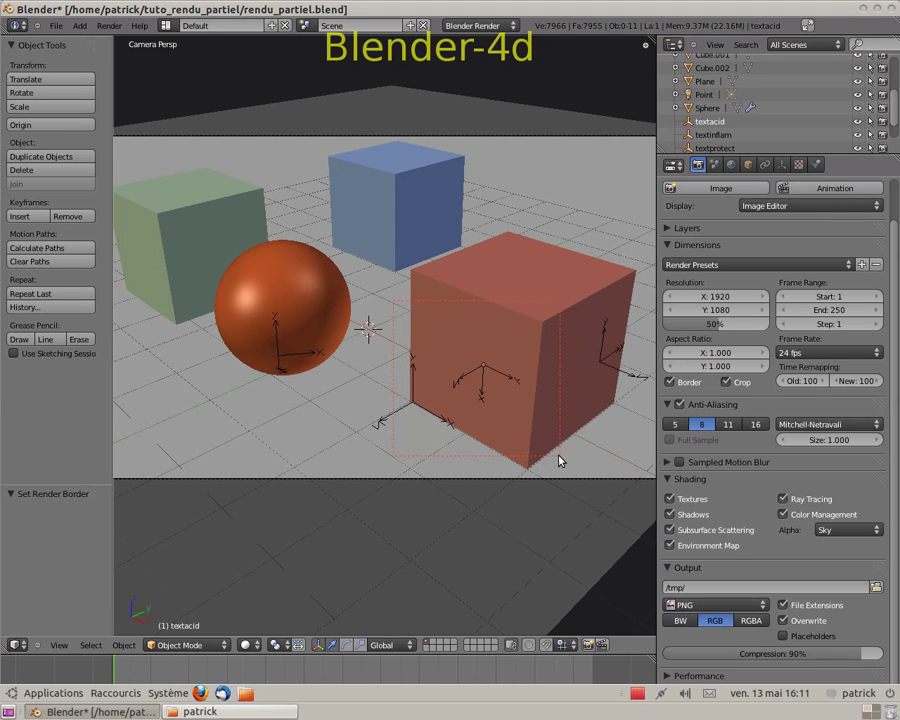
key(F12)
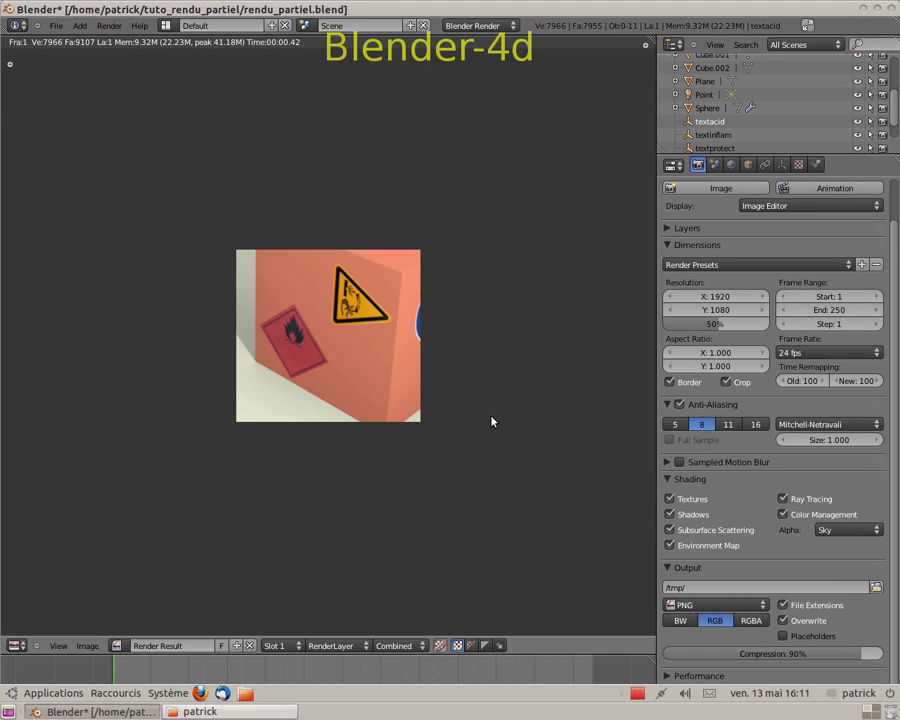
key(Escape)
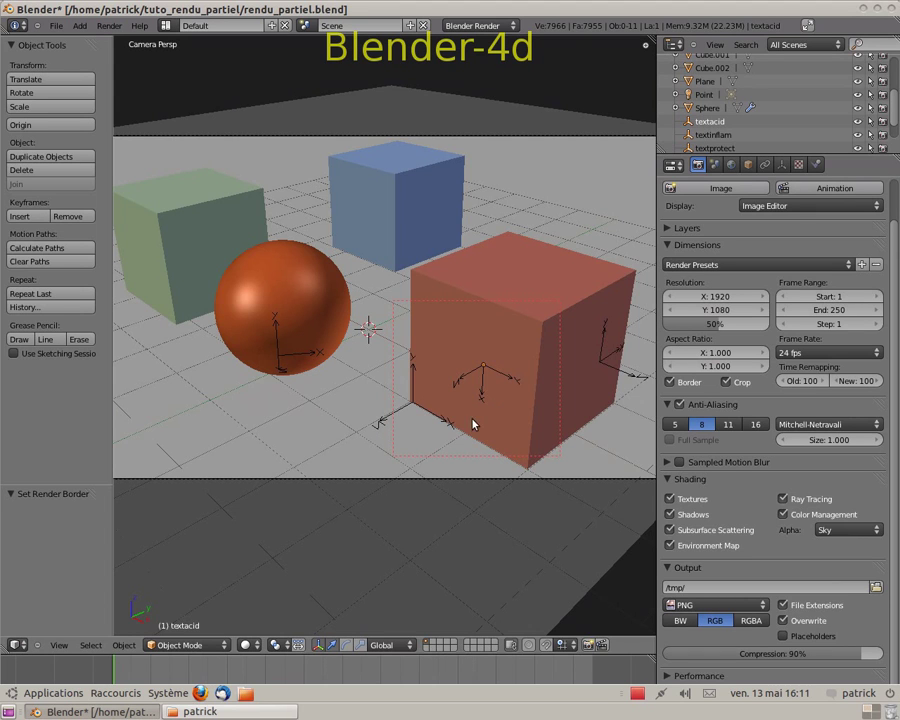
Rotate the textacid empty by -90° in the front view and render the bordered region from the camera view
right_click(484, 375)
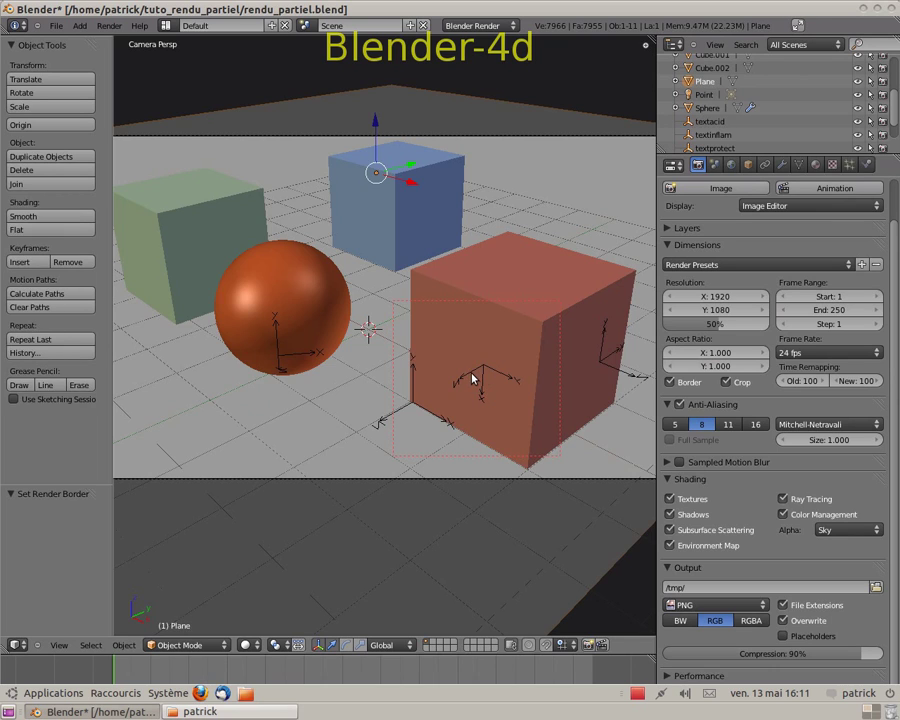
right_click(476, 372)
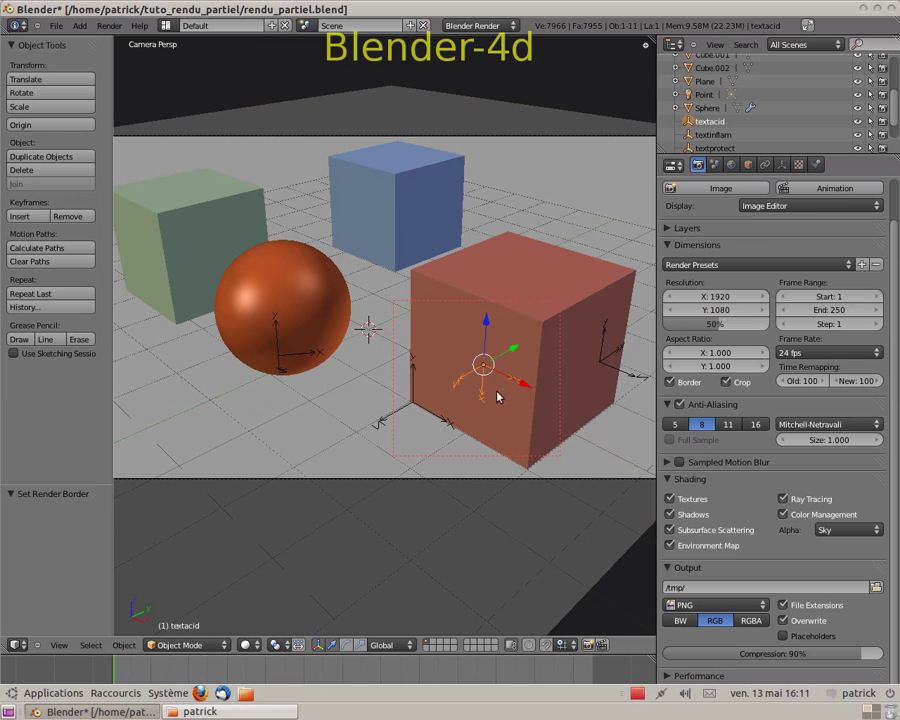
key(KP_1)
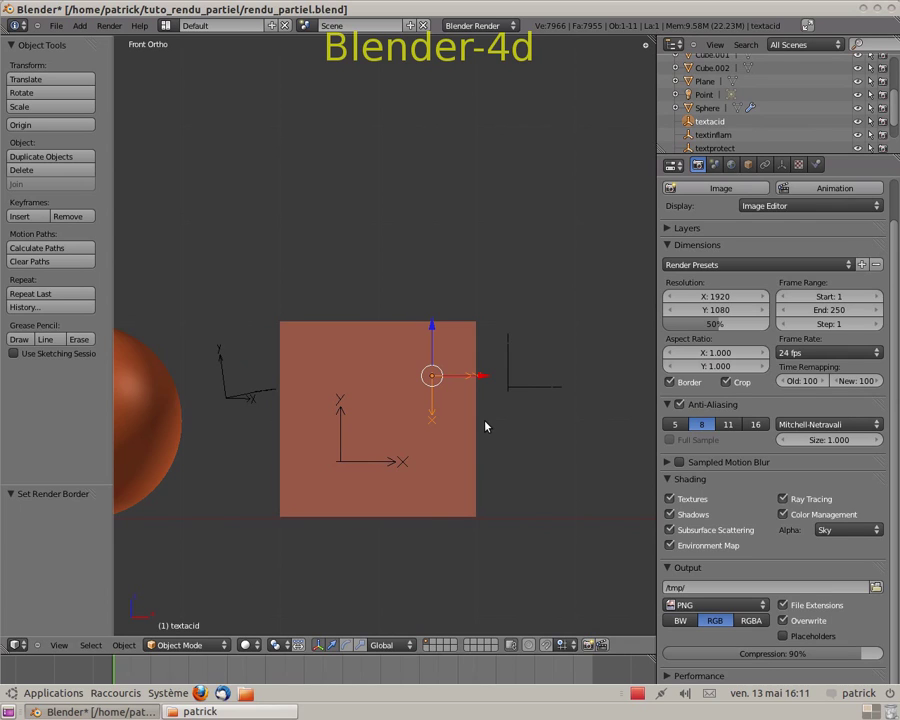
text(r)
text(0)
text(-90)
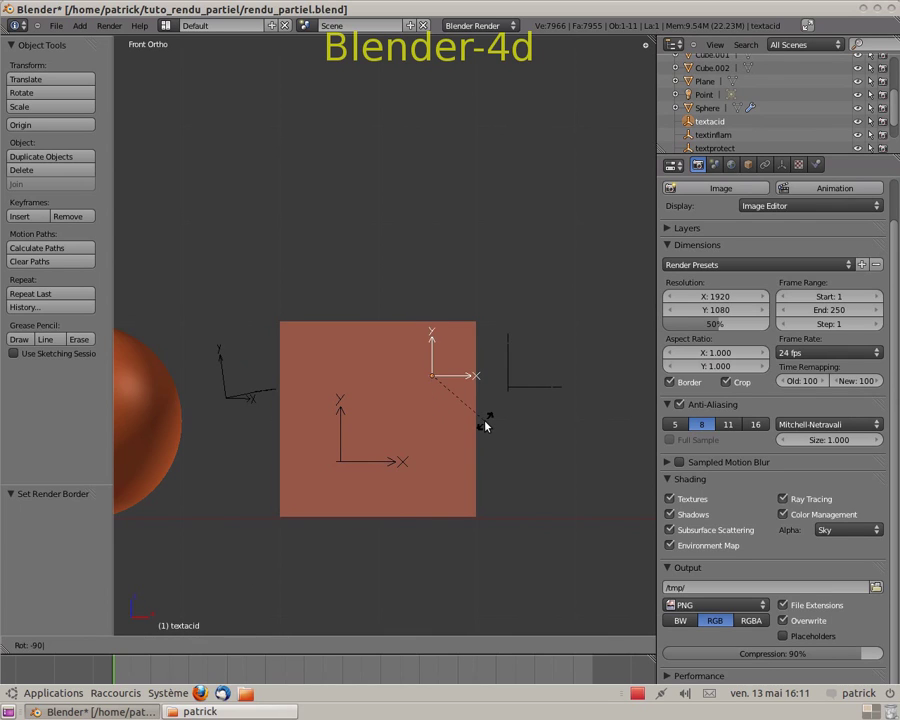
key(Return)
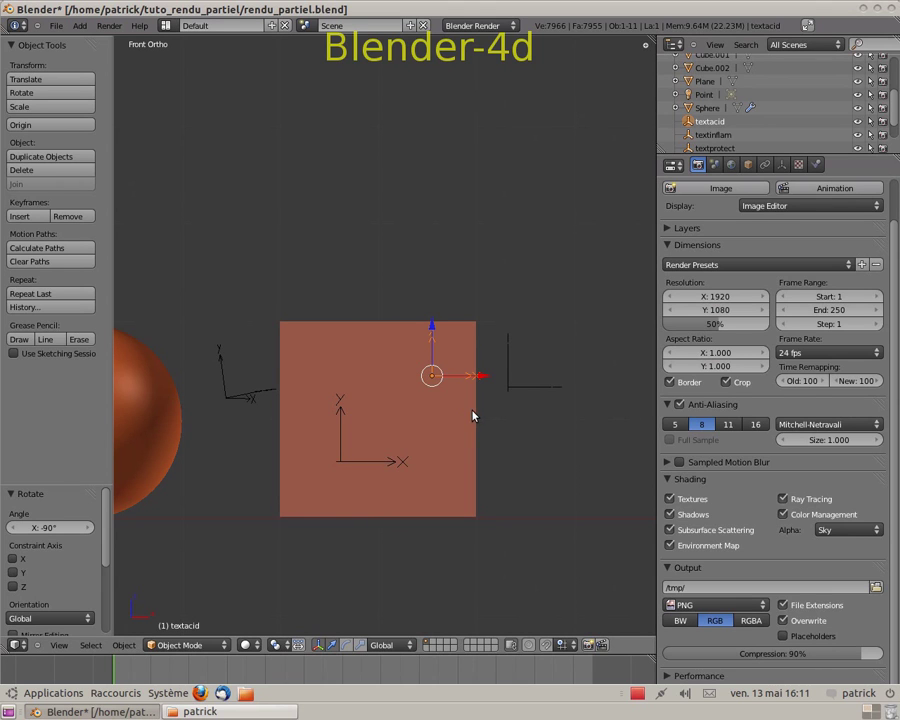
key(KP_0)
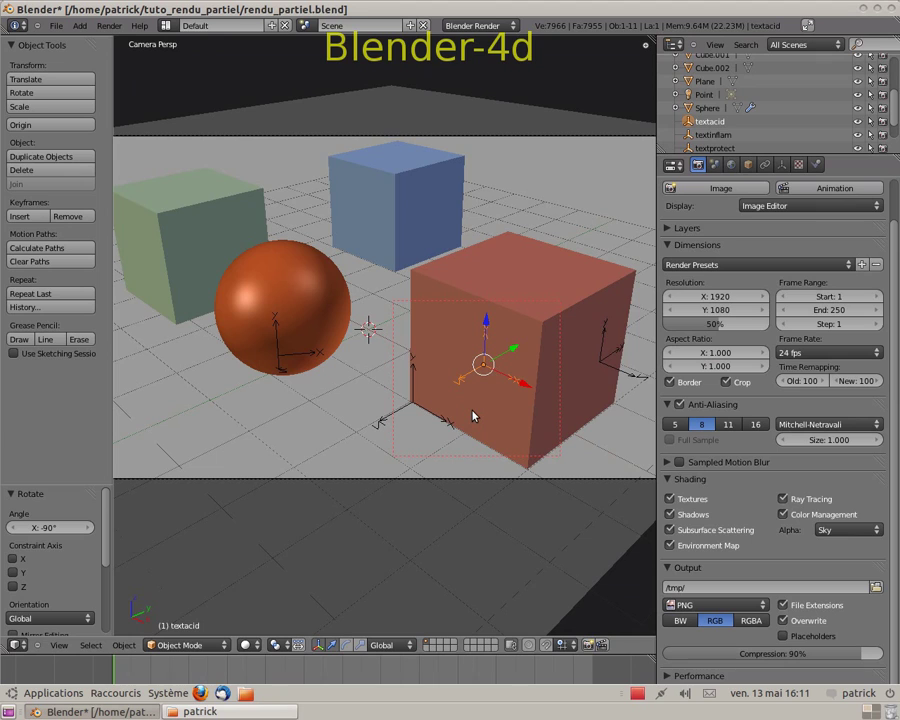
key(F12)
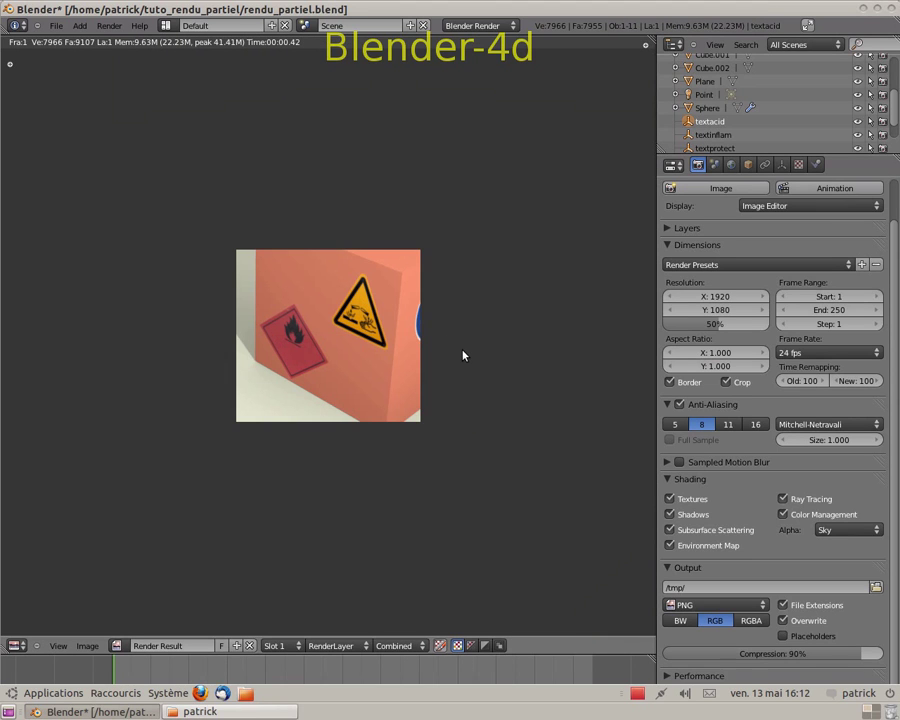
key(Escape)
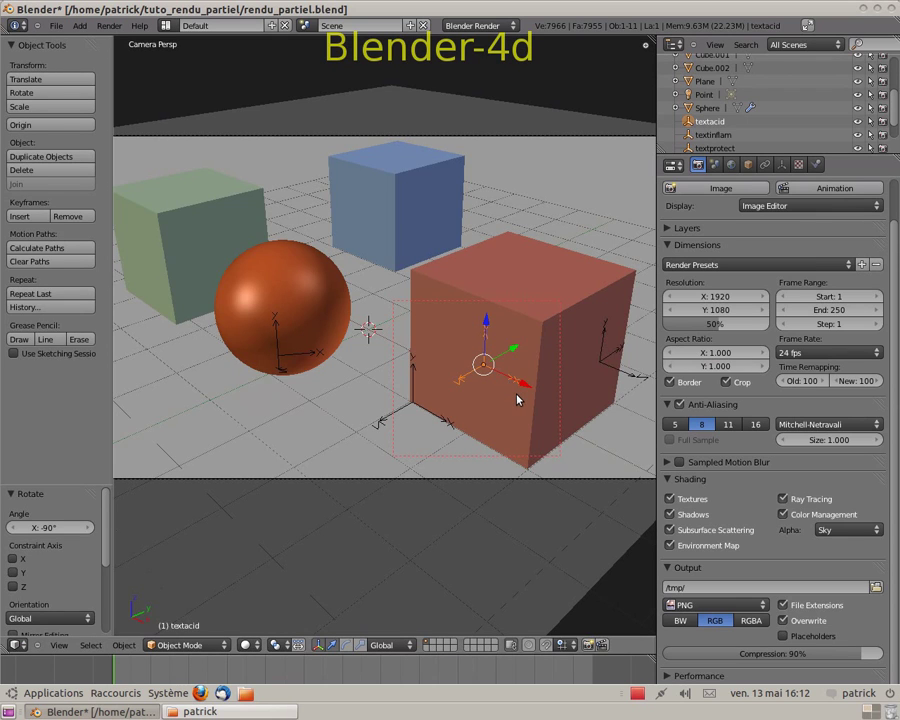
Scale the textacid empty down by a factor of about 0.522 and render the bordered region
key(s)
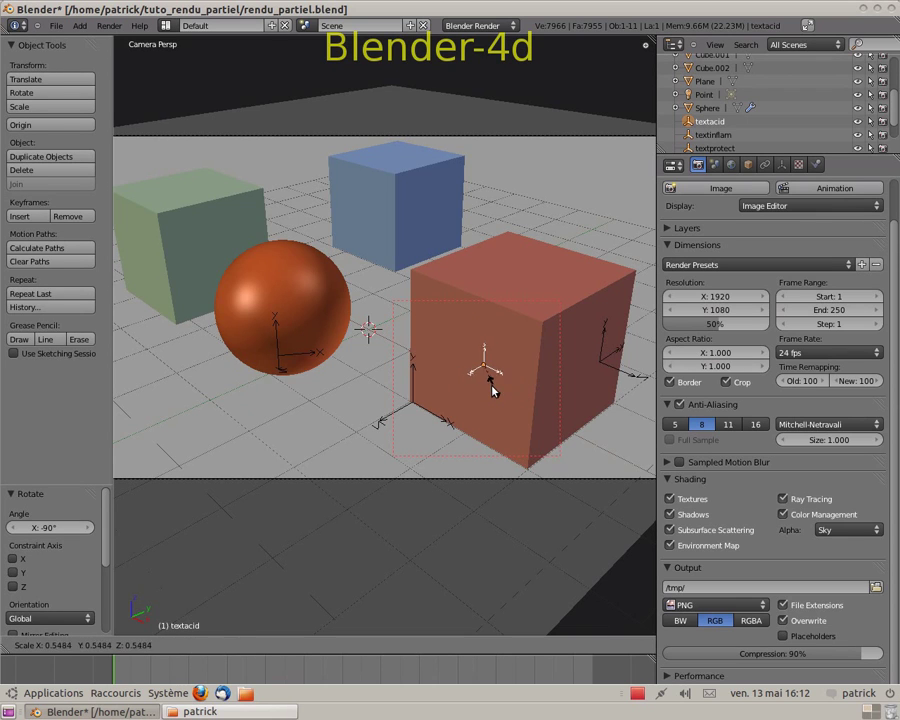
click(493, 388)
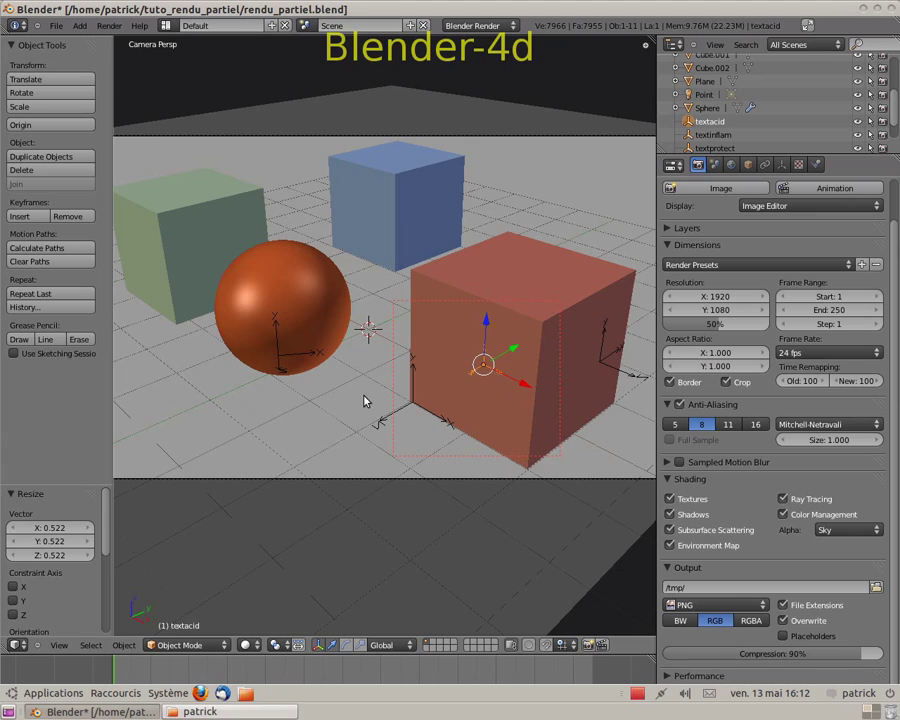
key(F12)
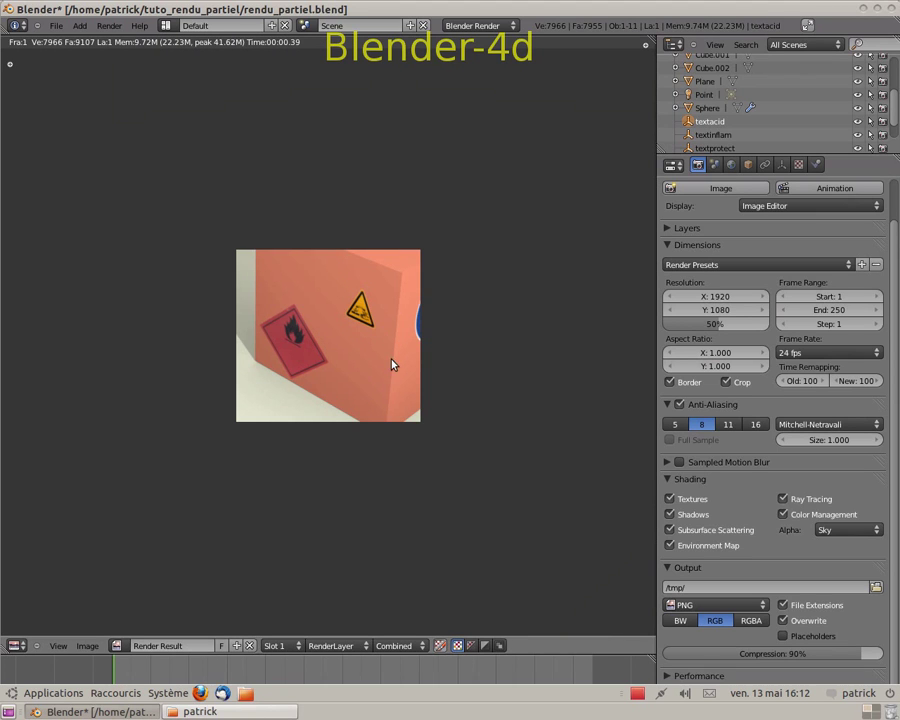
key(Escape)
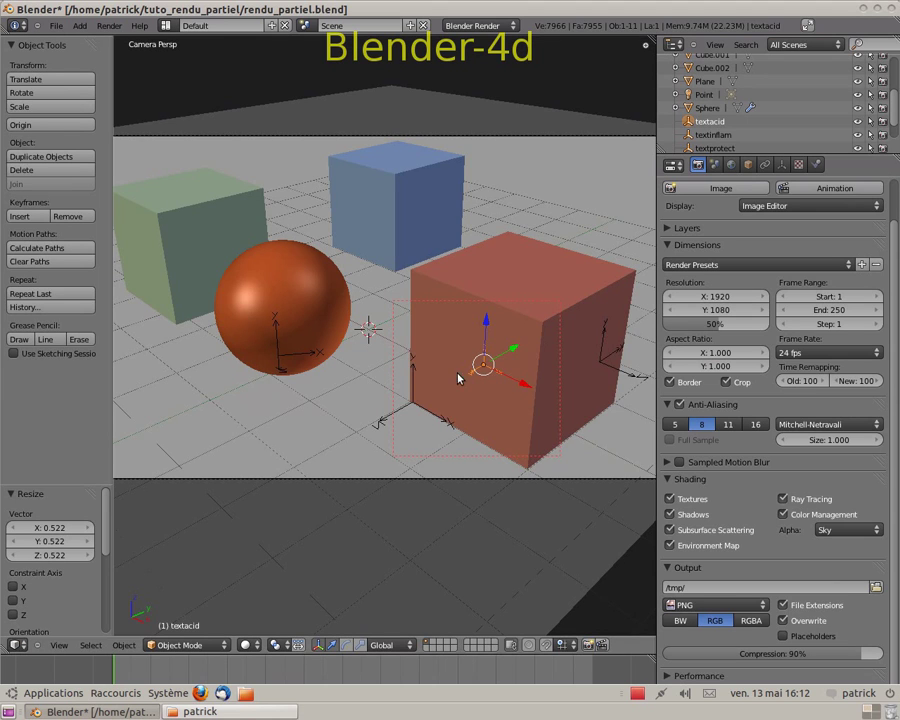
Scale the textacid empty up by a factor of about 2.557 and try moving it freely
key(s)
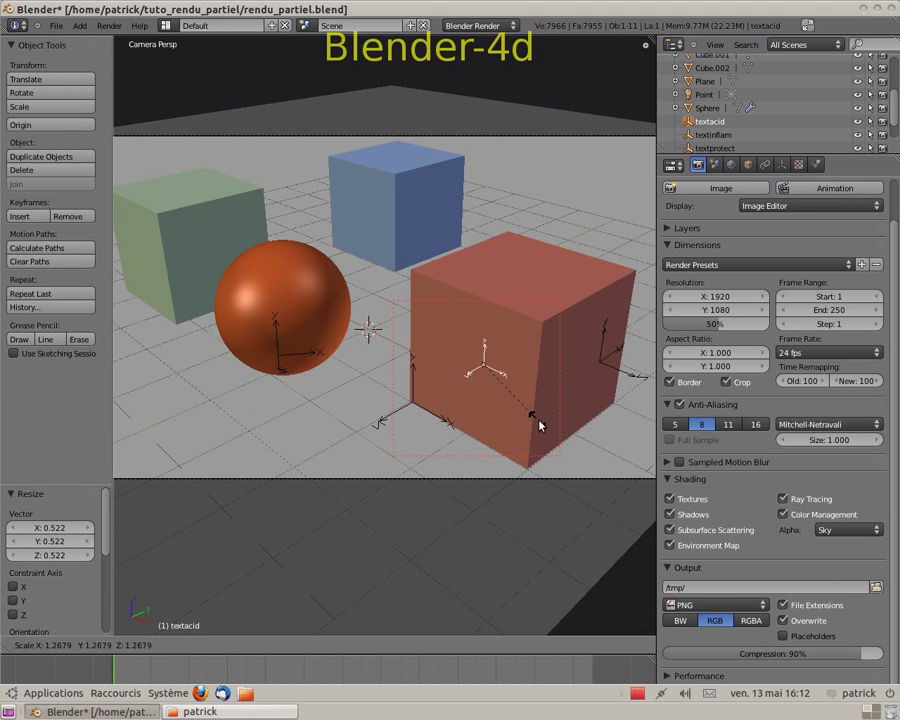
click(610, 445)
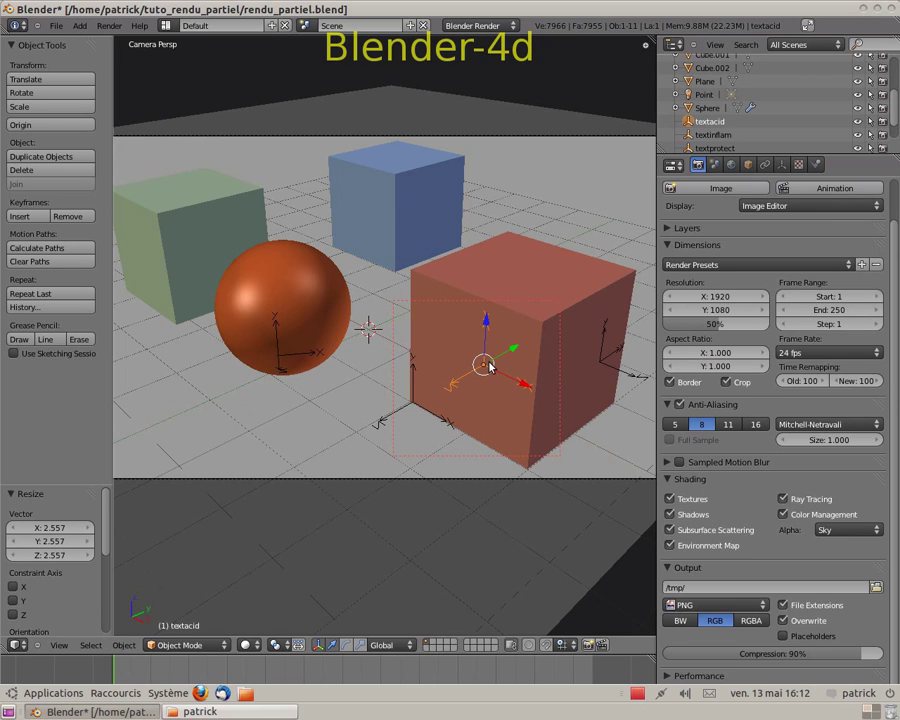
key(g)
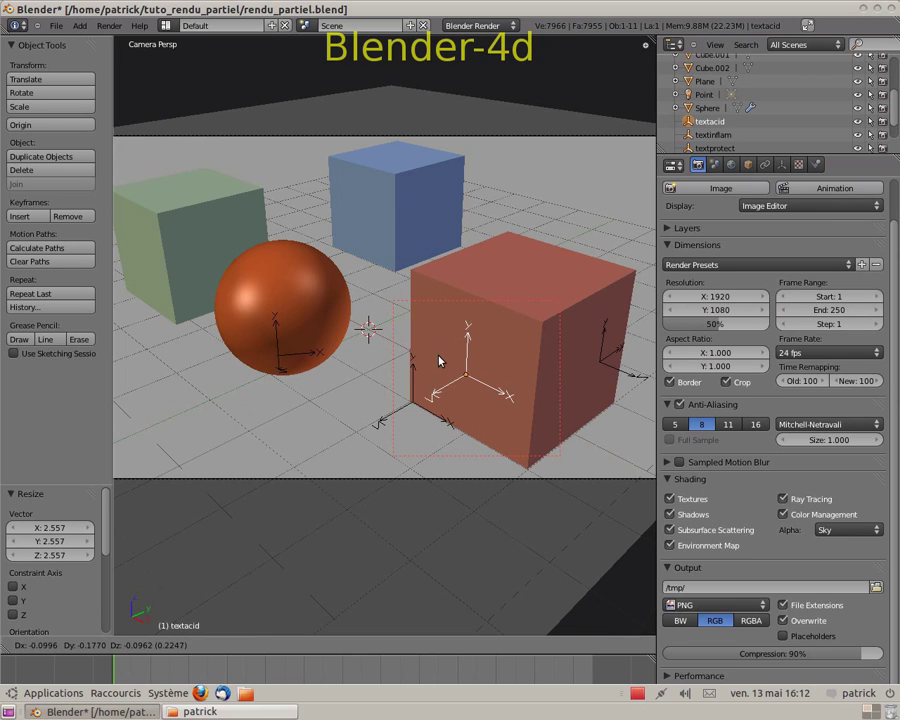
click(440, 362)
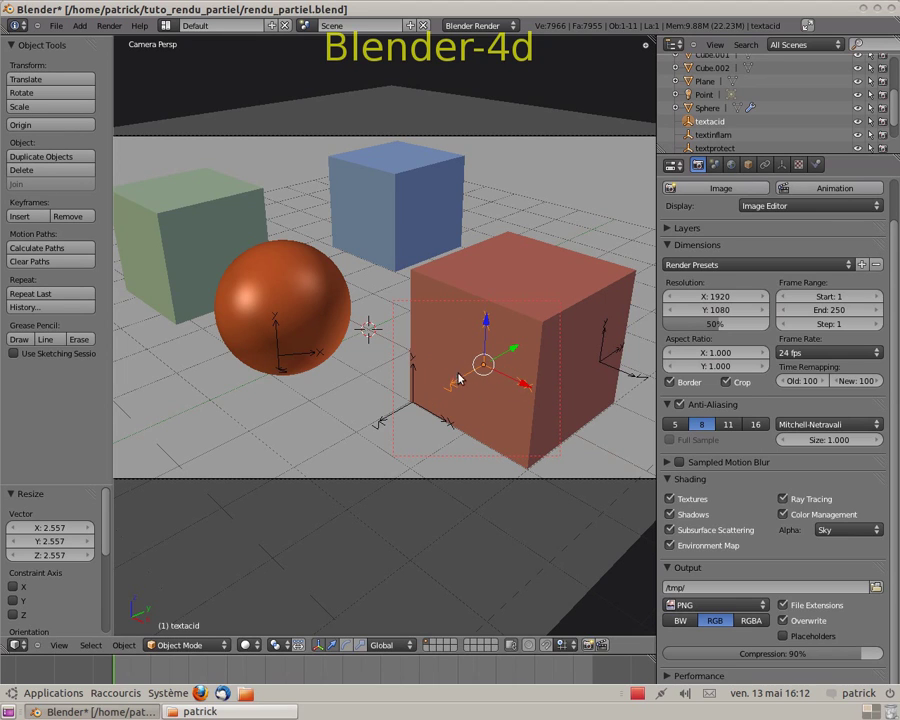
Move the textacid empty along X toward the flammable sign and about -0.434 along Z, and render the bordered region
drag(521, 387, 491, 376)
drag(456, 308, 455, 342)
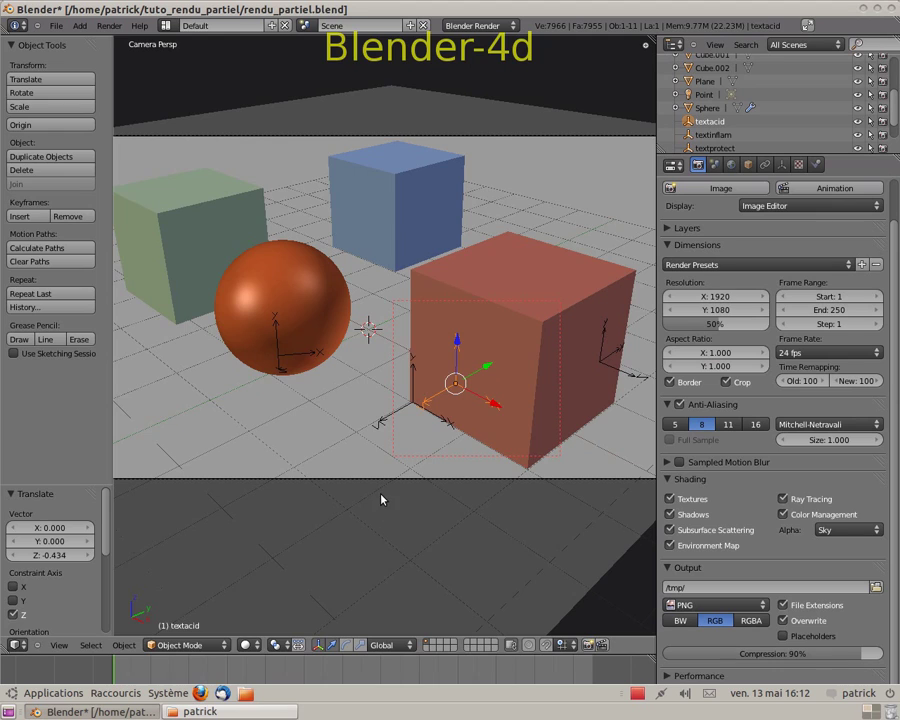
key(F12)
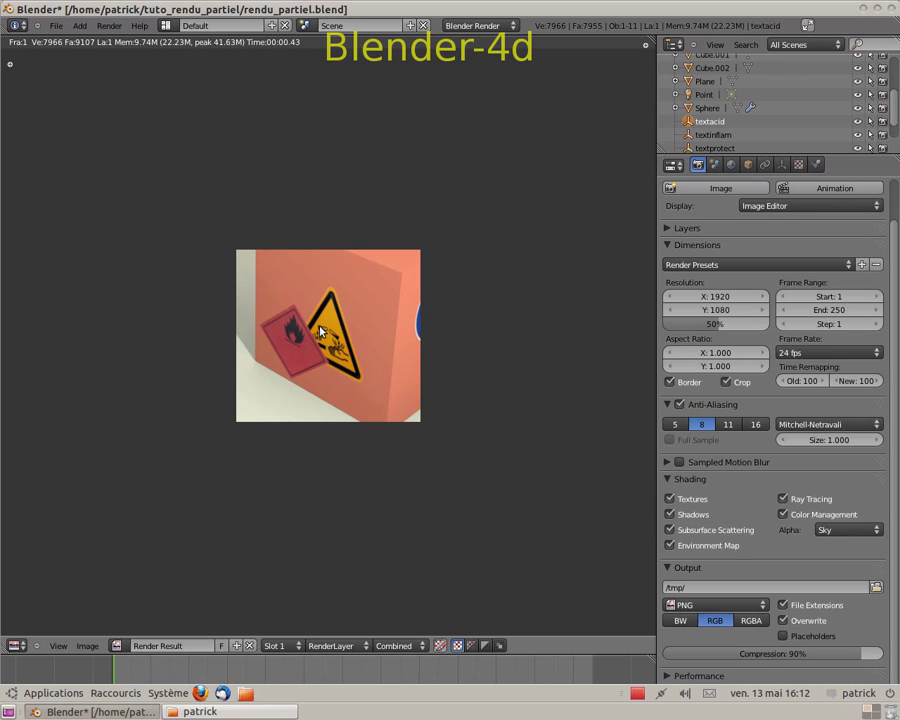
Move the red cube's acide texture one slot down, below inflamable, and render the bordered region
click(798, 166)
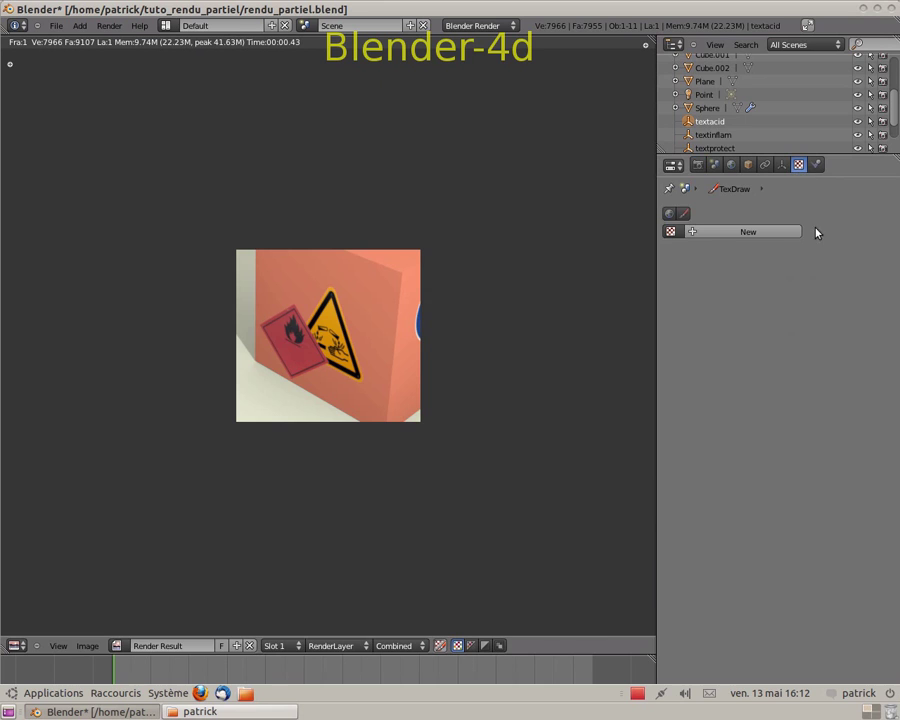
key(Escape)
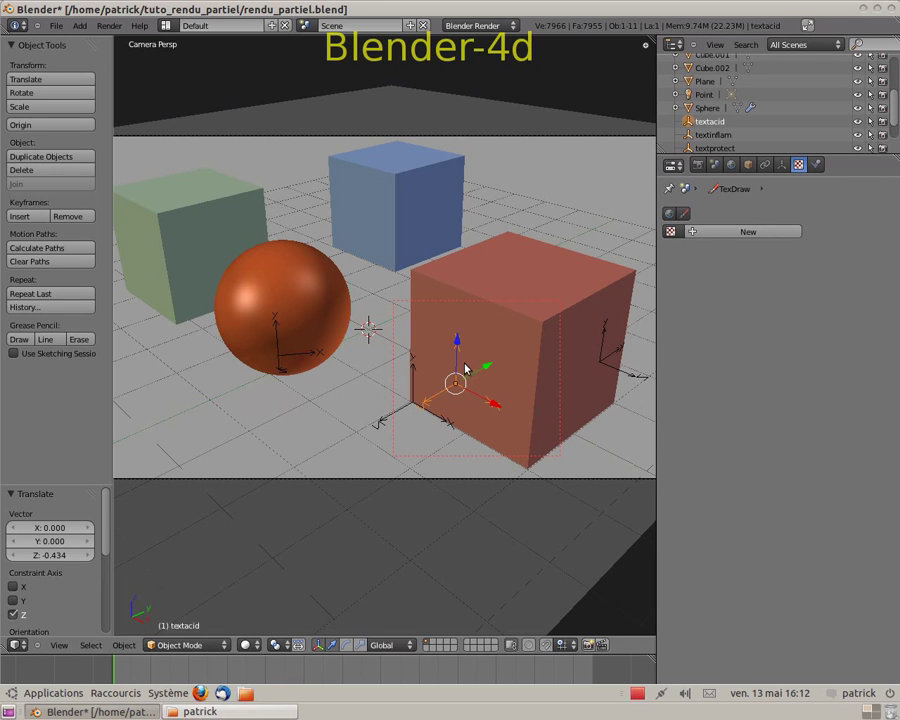
right_click(590, 316)
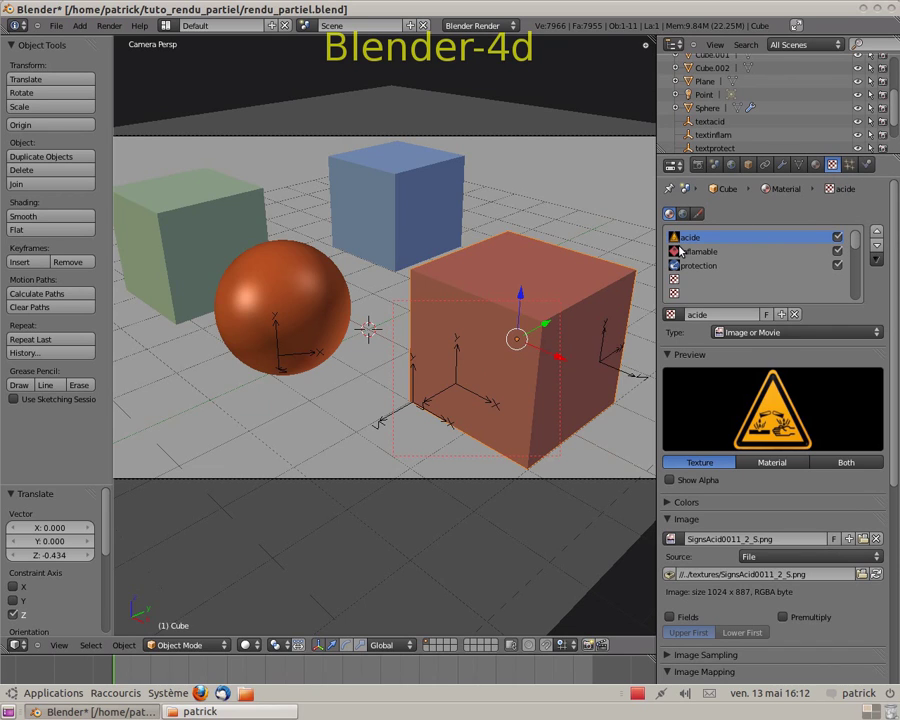
click(877, 248)
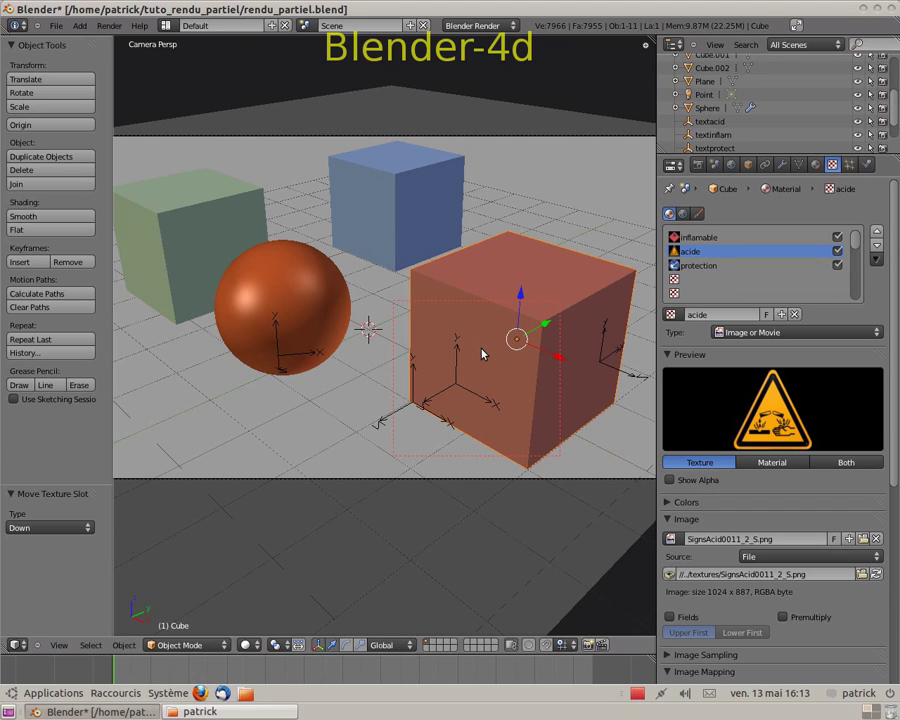
key(F12)
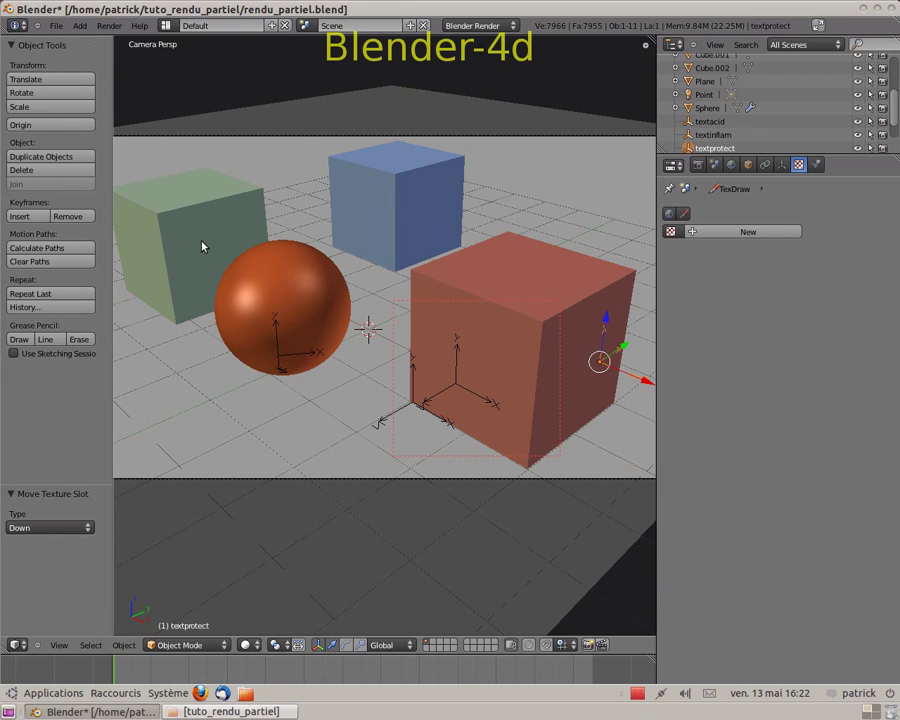
Disable the Border option in the render dimensions
click(698, 165)
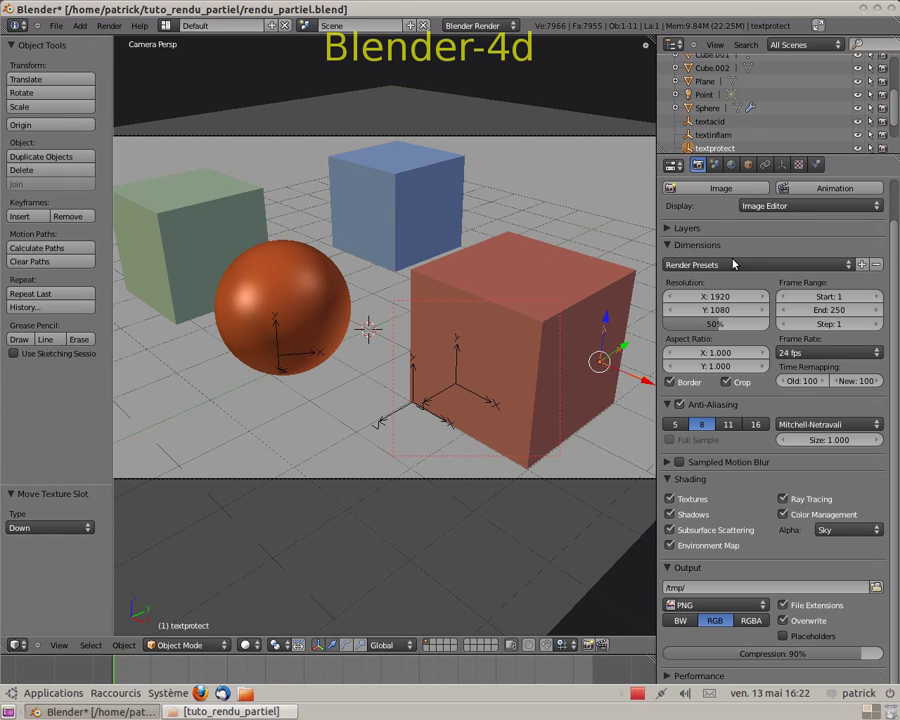
click(670, 383)
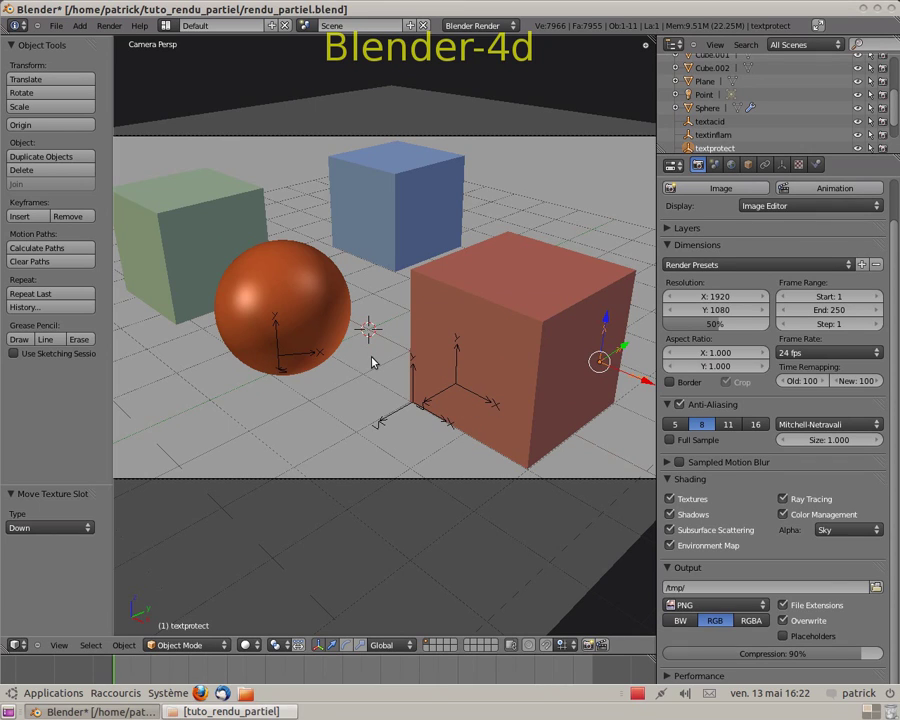
Select the red cube, restrict rendering of the unselected objects, and render the image to check the cube alone
right_click(519, 294)
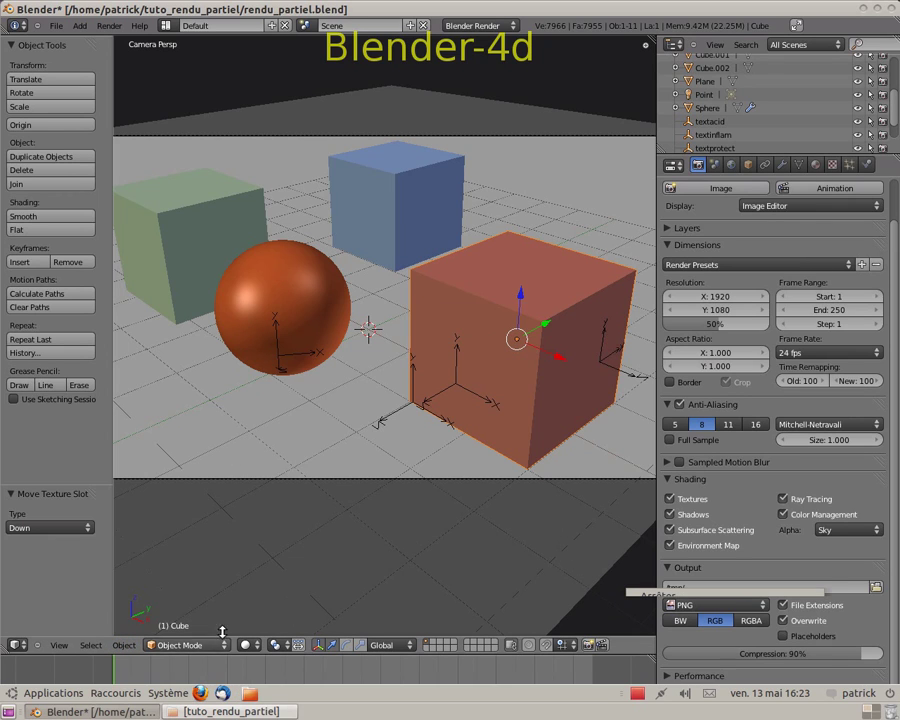
key(w)
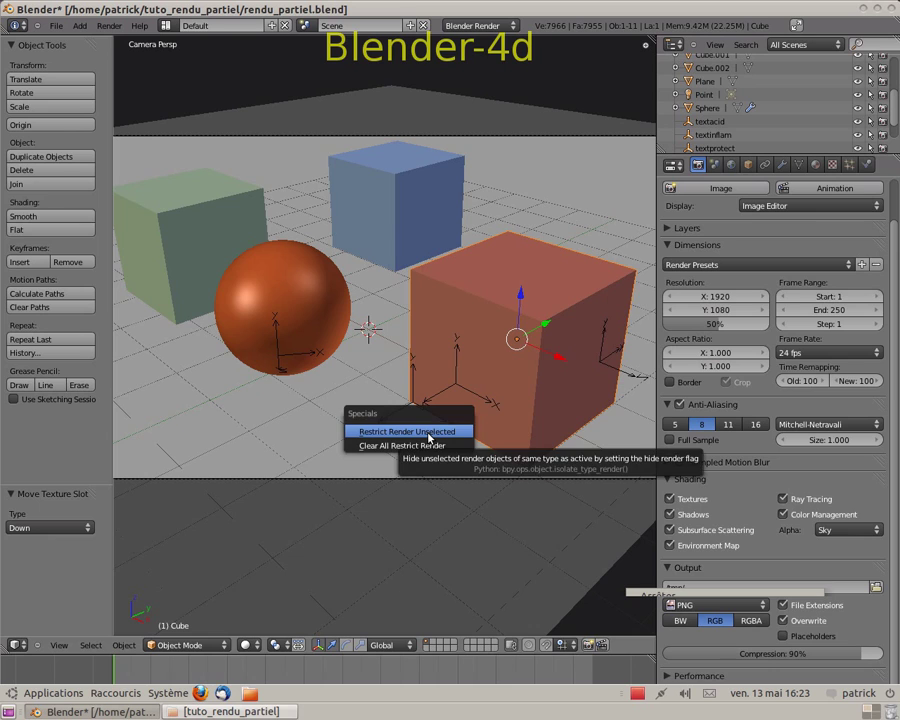
click(428, 438)
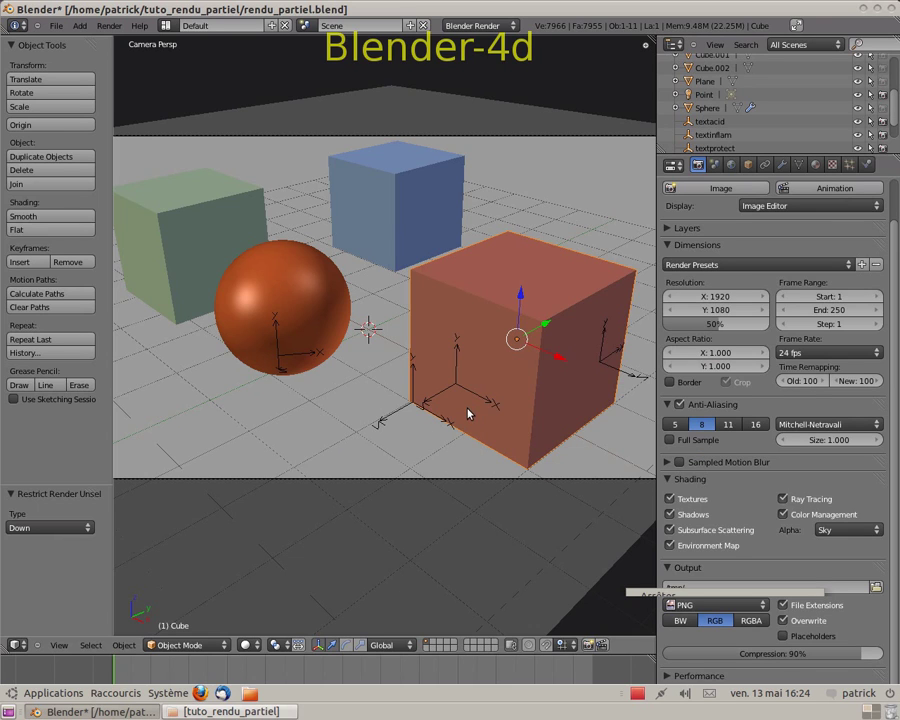
key(F12)
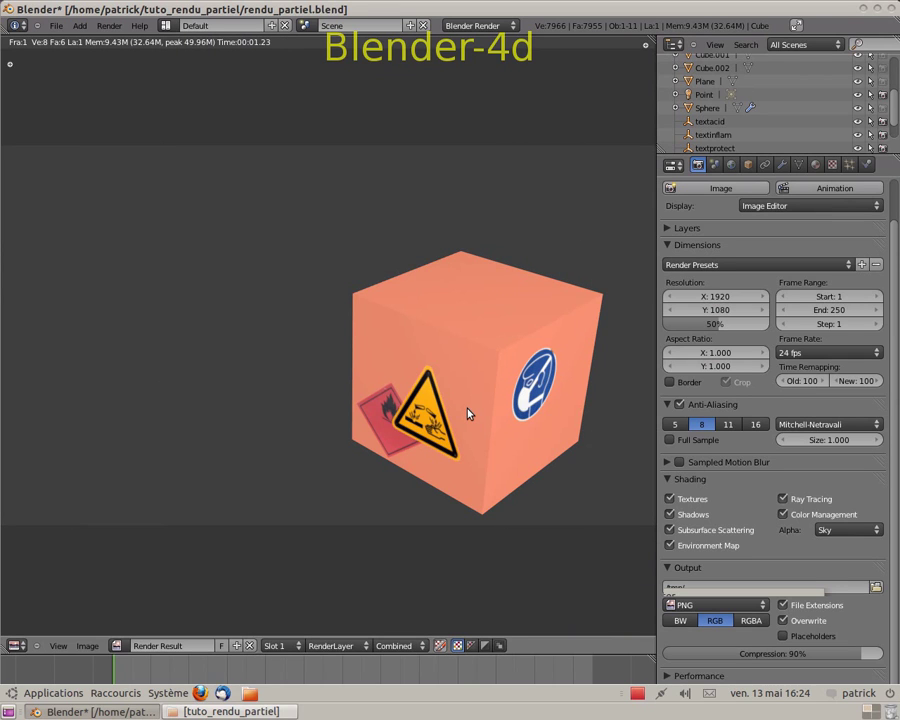
key(Escape)
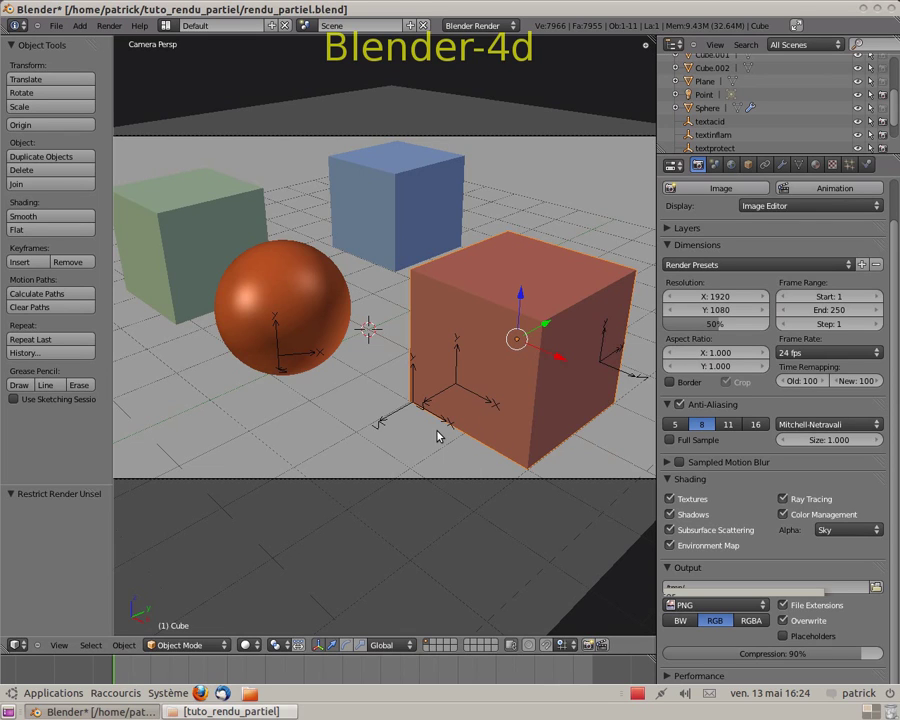
Clear all render restrictions and render the complete scene again
key(w)
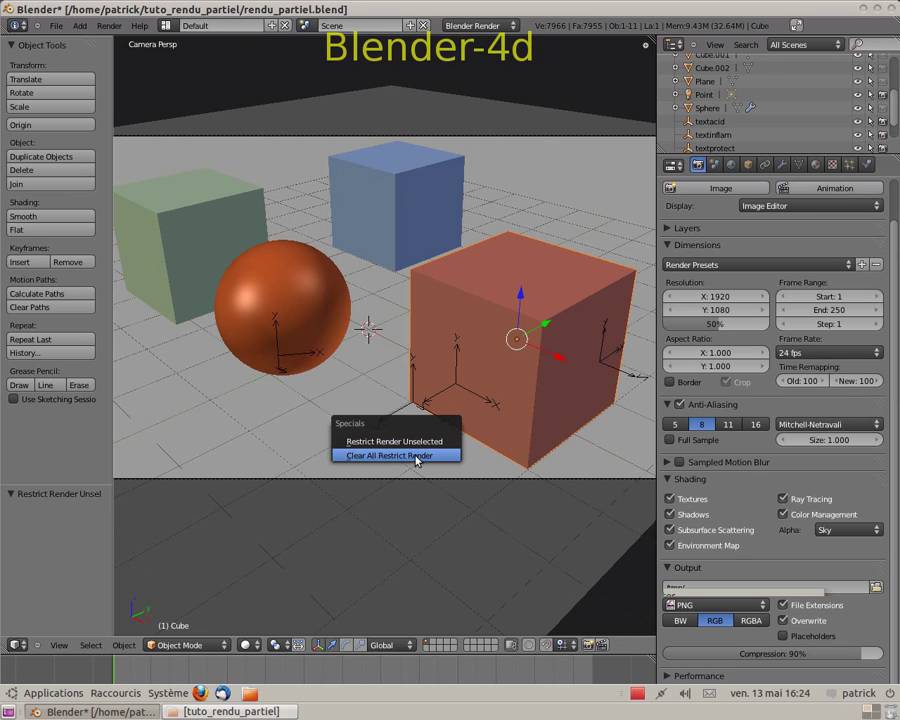
click(416, 458)
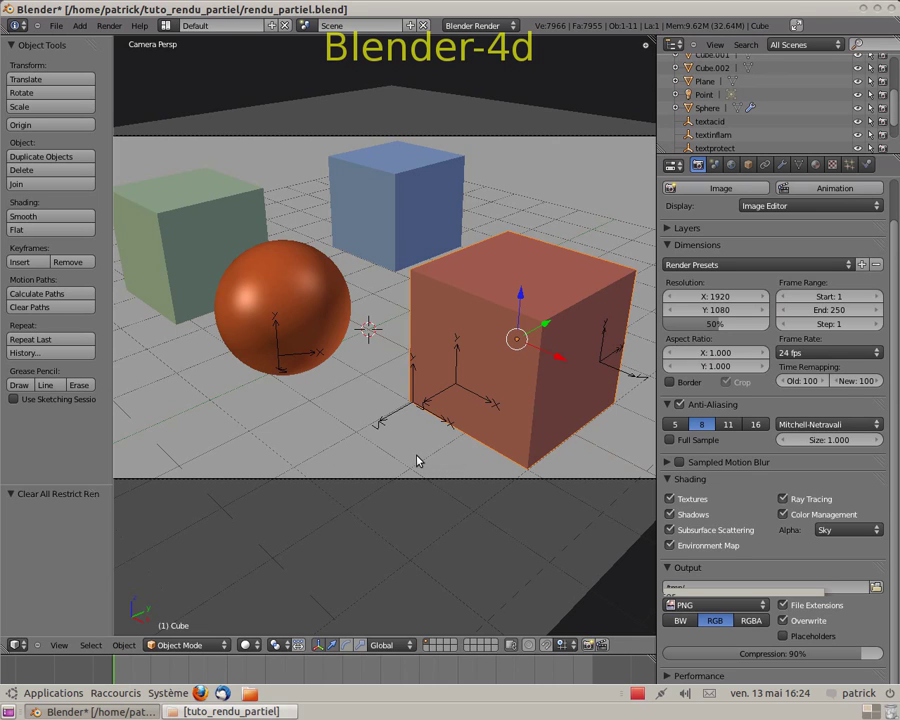
key(F12)
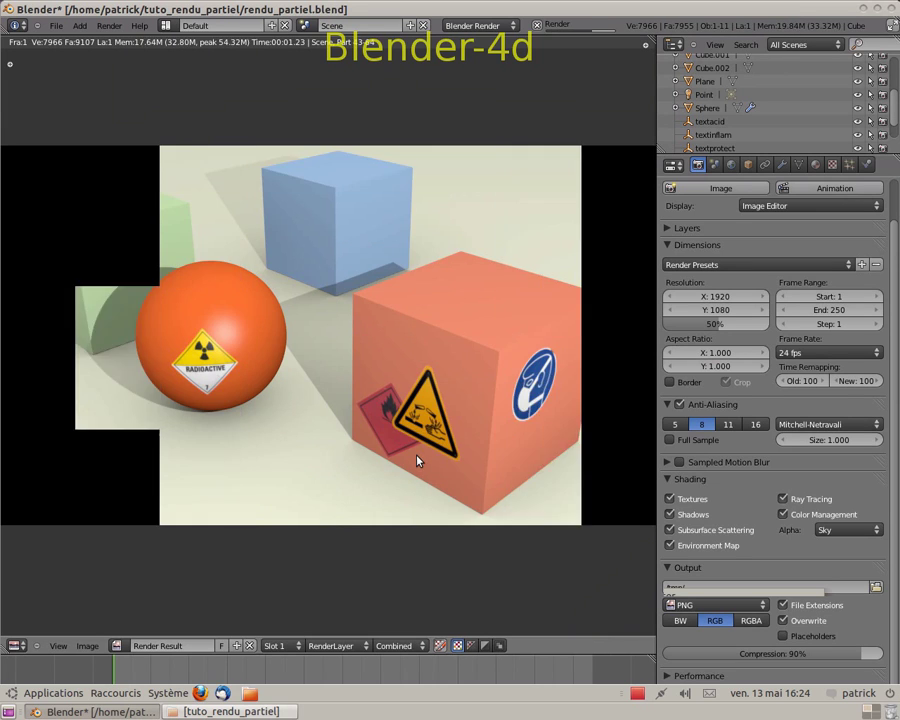
key(Escape)
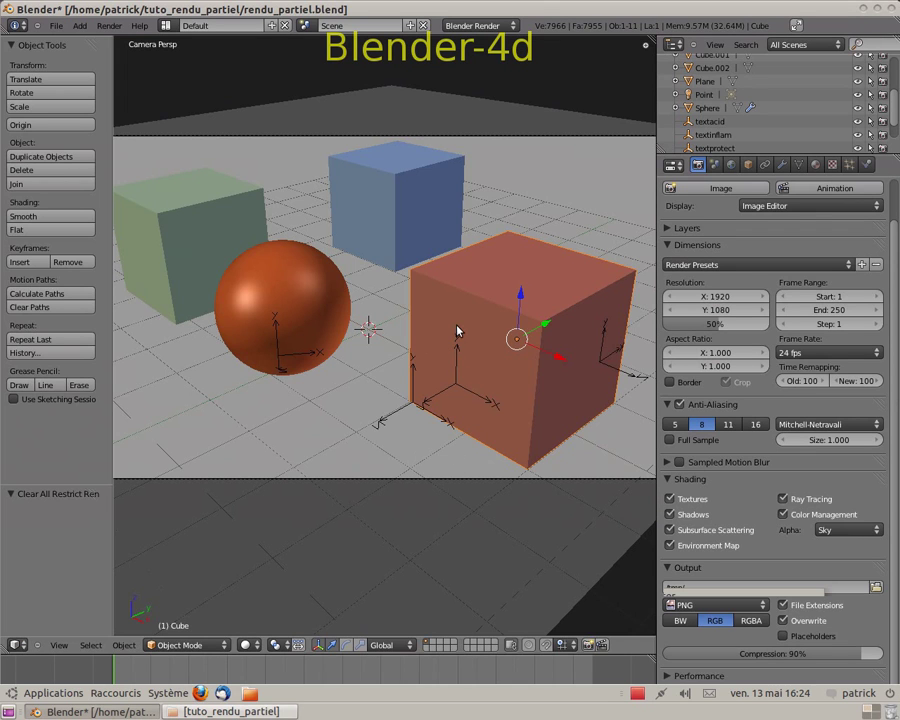
Add the orange sphere to the red cube selection, restrict rendering of the unselected objects, and render the two objects
shift+right_click(313, 324)
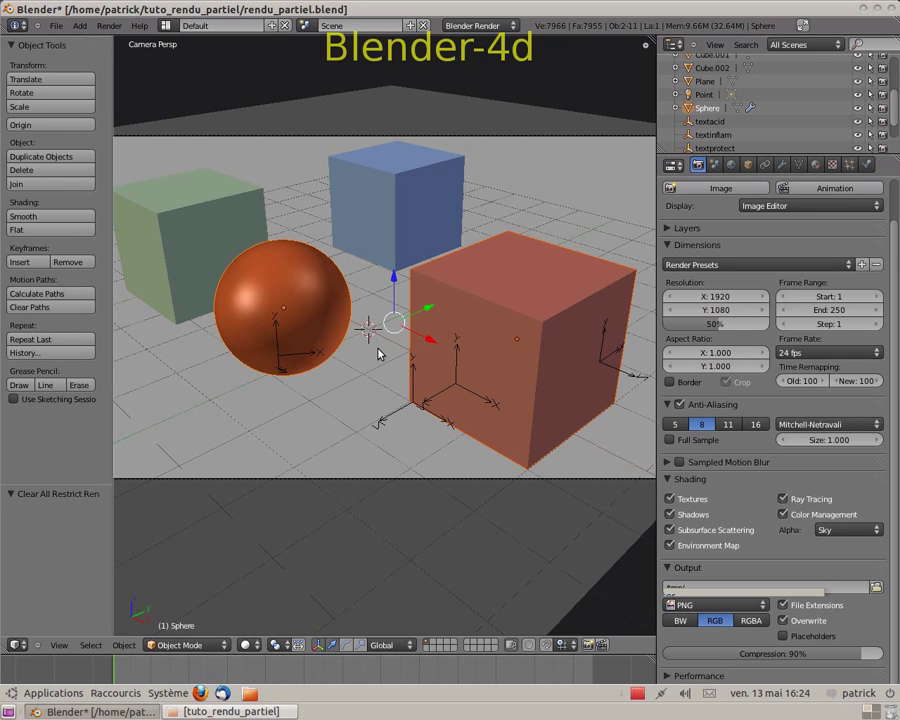
key(w)
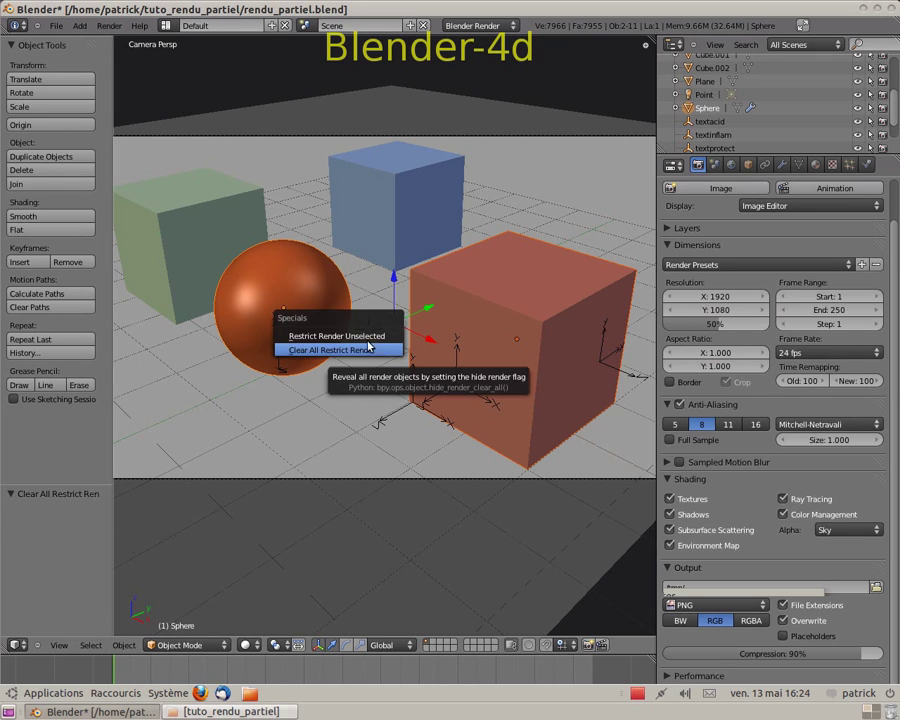
click(368, 338)
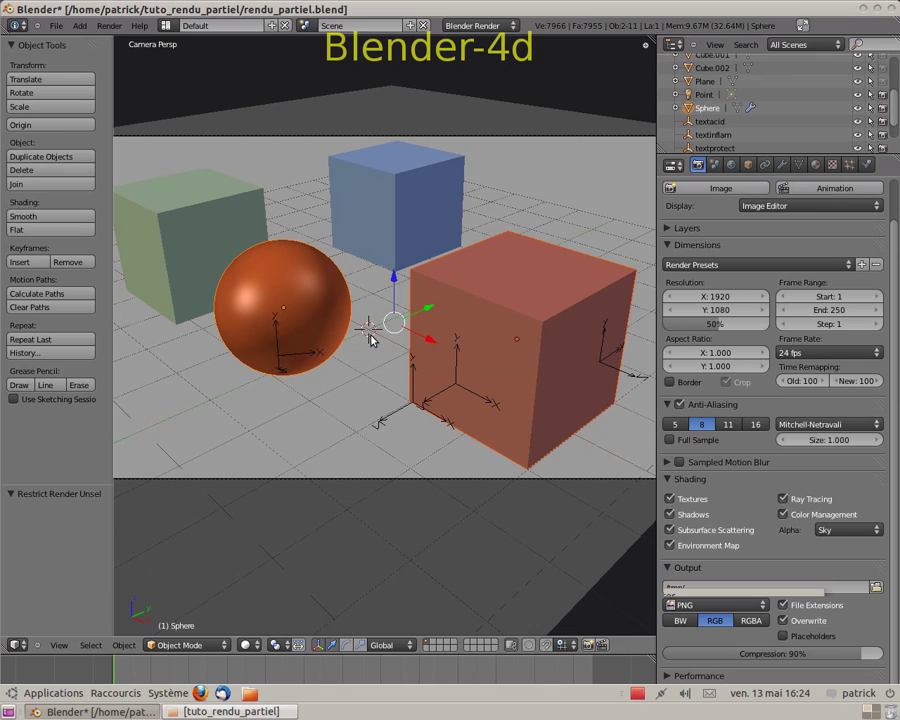
key(F12)
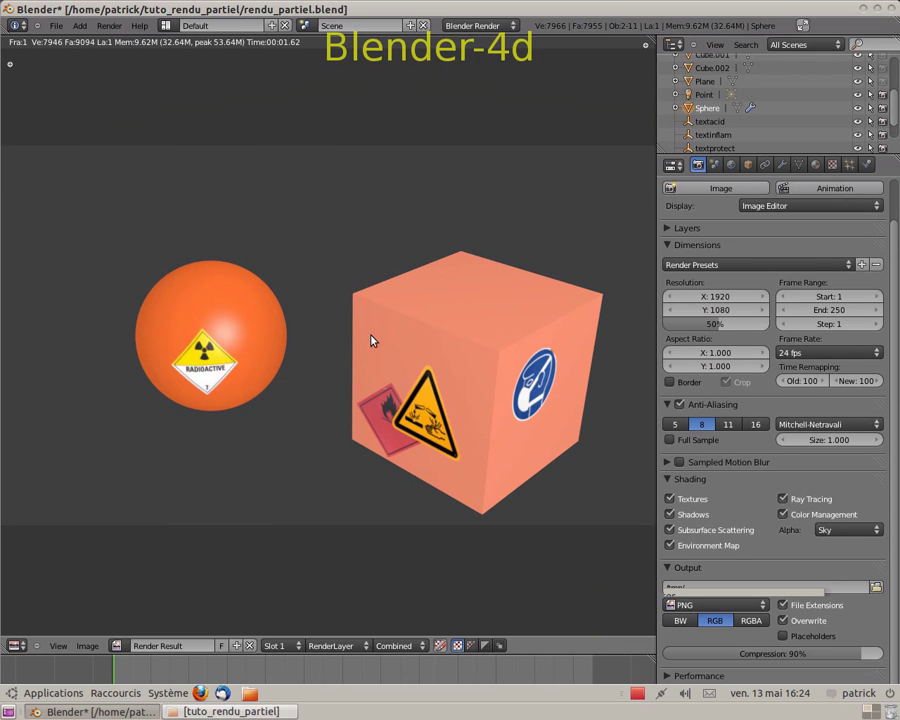
key(Escape)
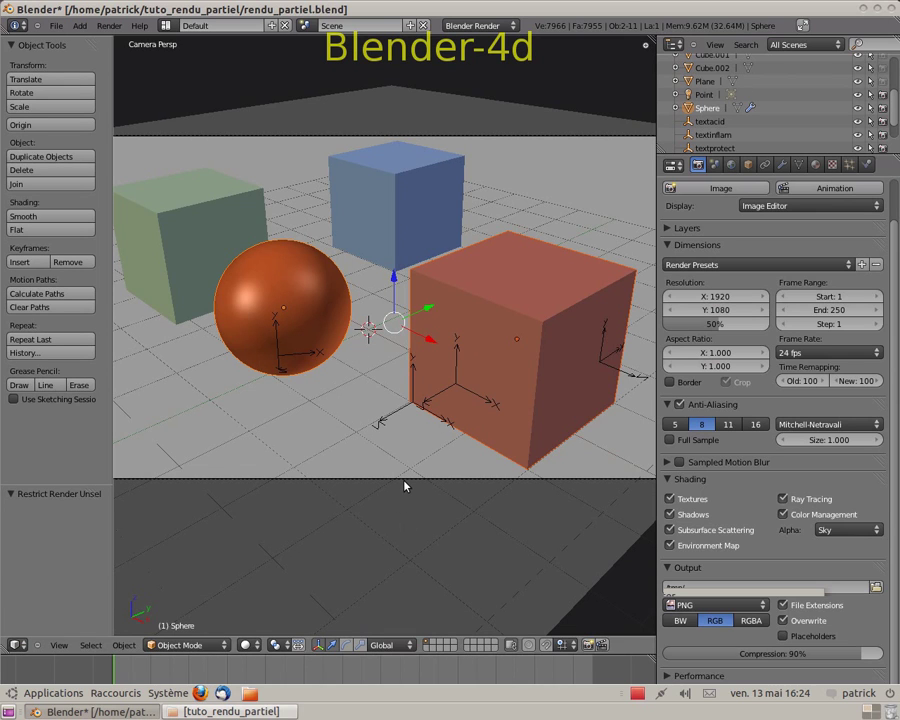
Clear the render restrictions set for the sphere and cube test and render the full scene
key(w)
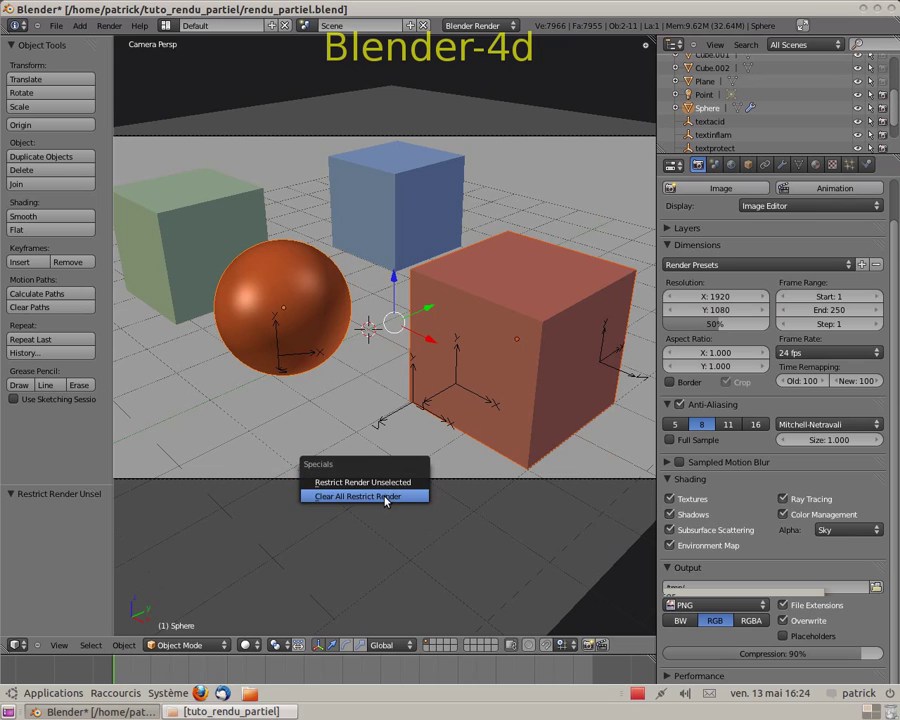
click(385, 496)
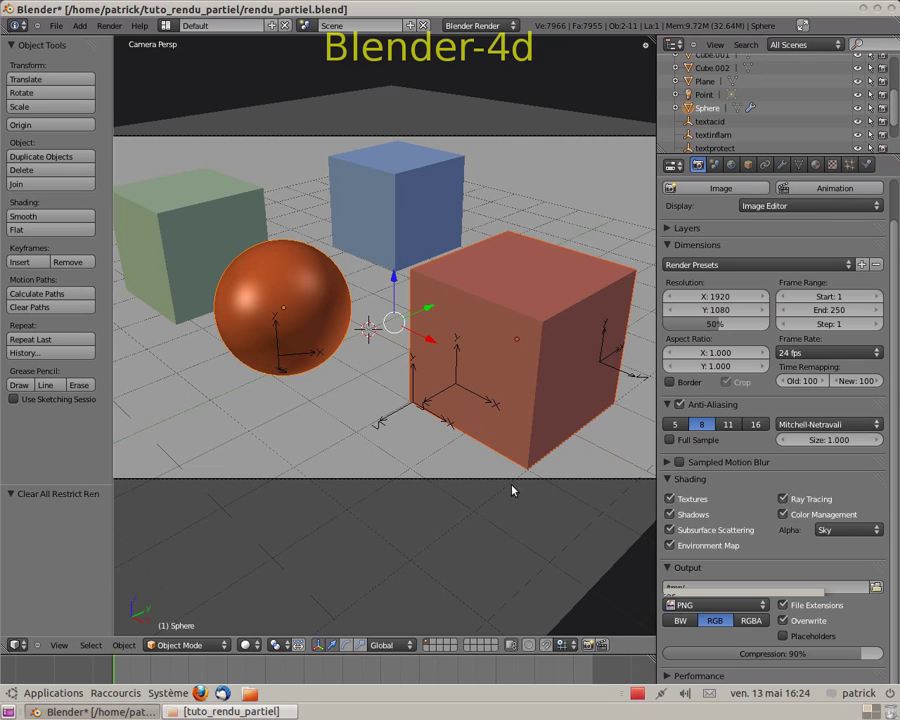
key(F12)
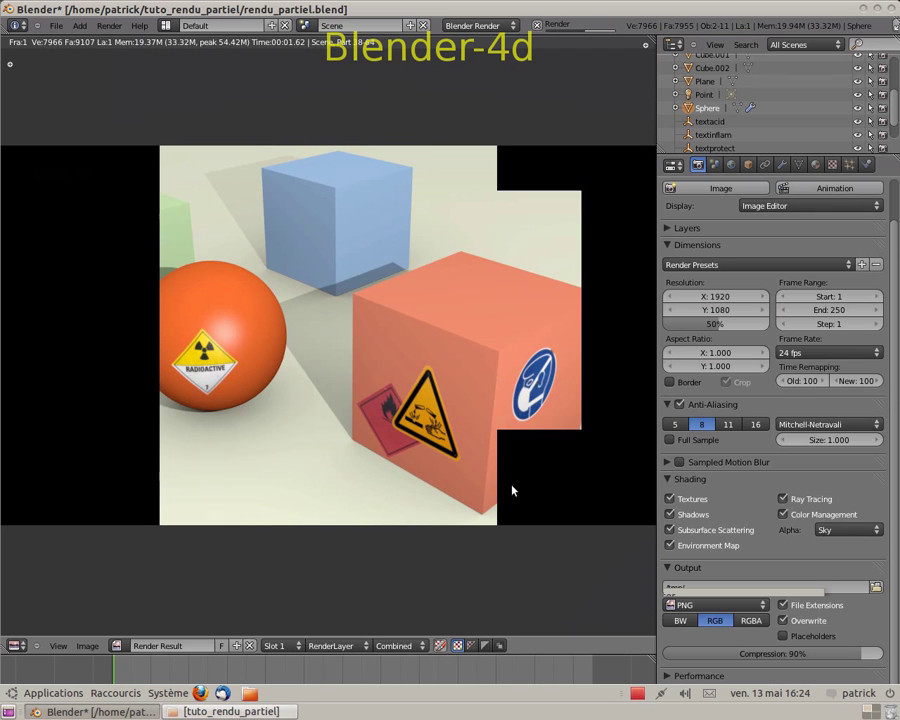